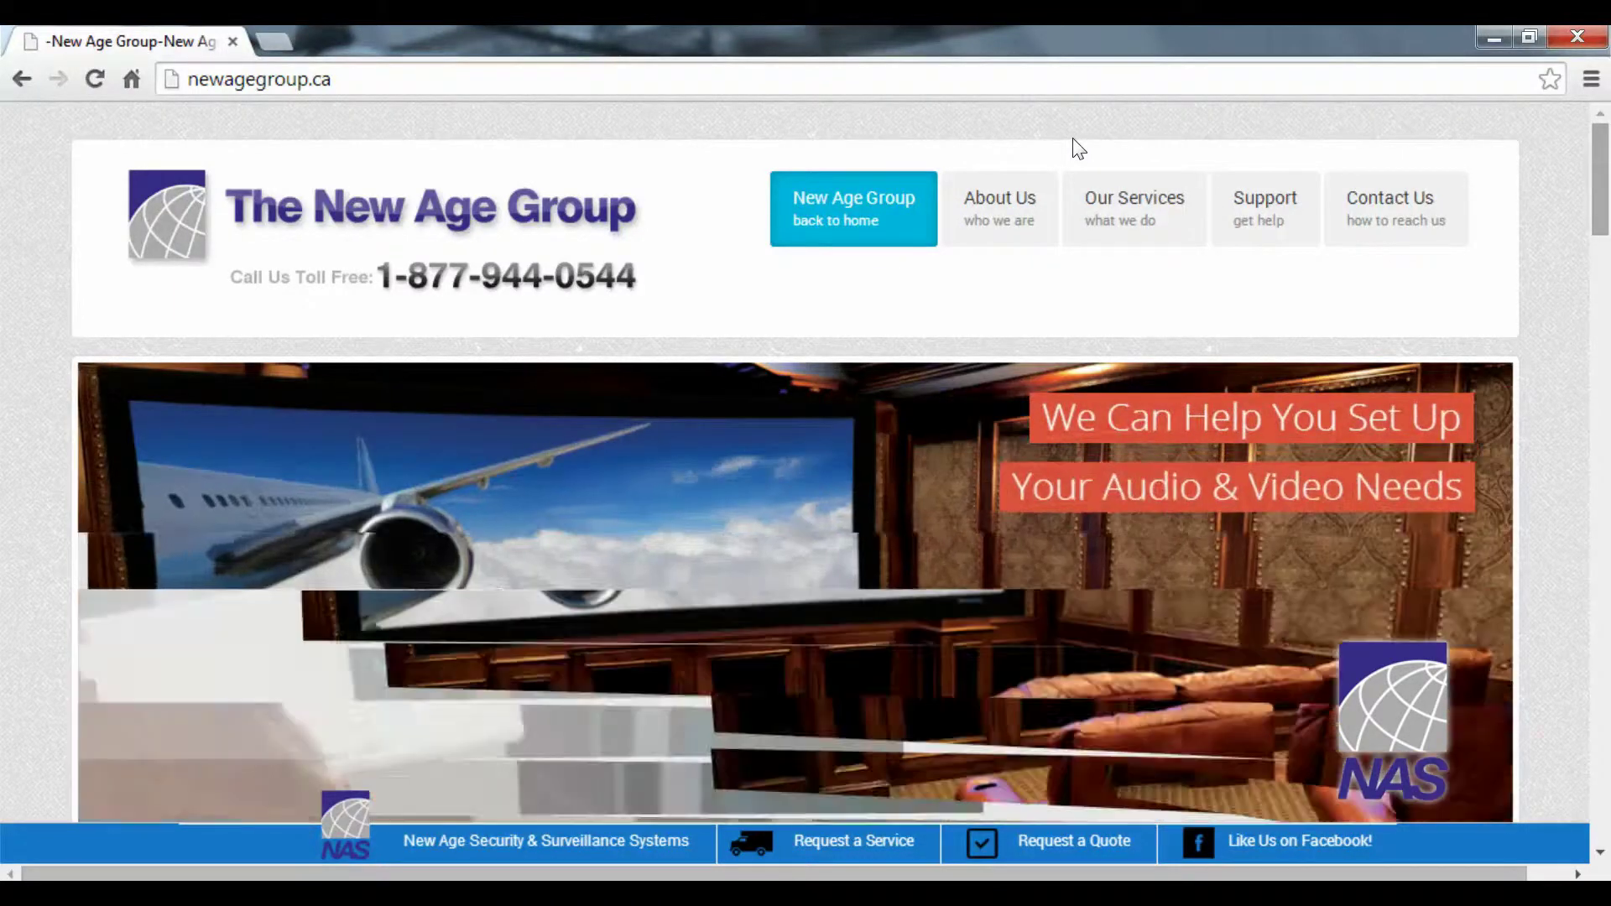
# Download ums_pro.zip by loading newagegroup.ca/ums_pro.zip in Chrome's address bar
pyautogui.click(337, 66)
pyautogui.click(336, 65)
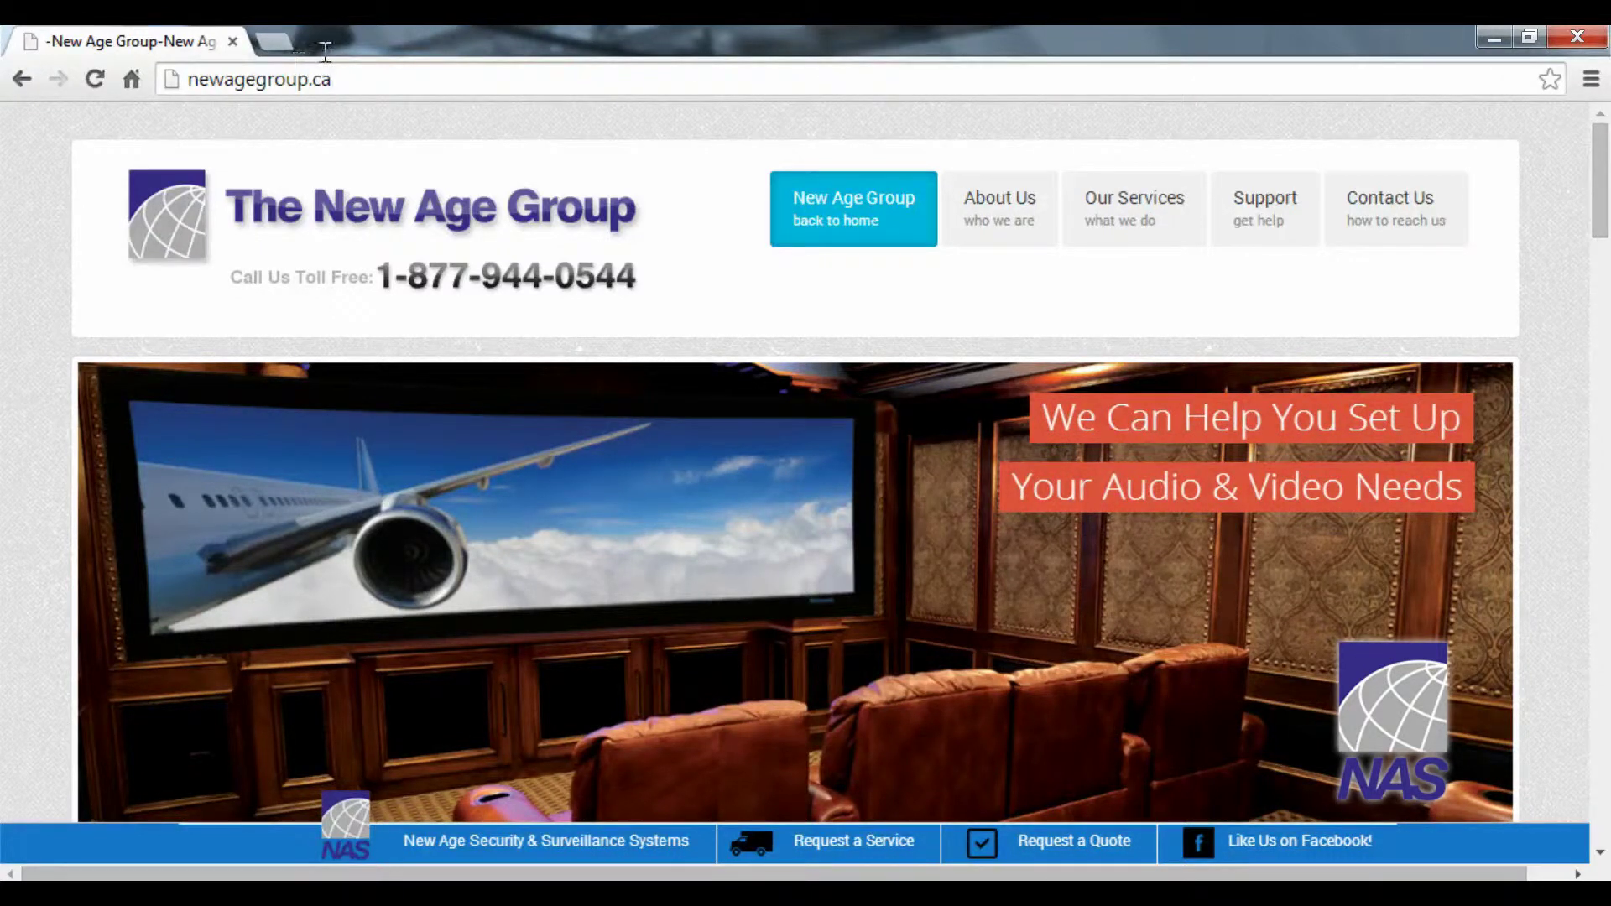
pyautogui.write('/')
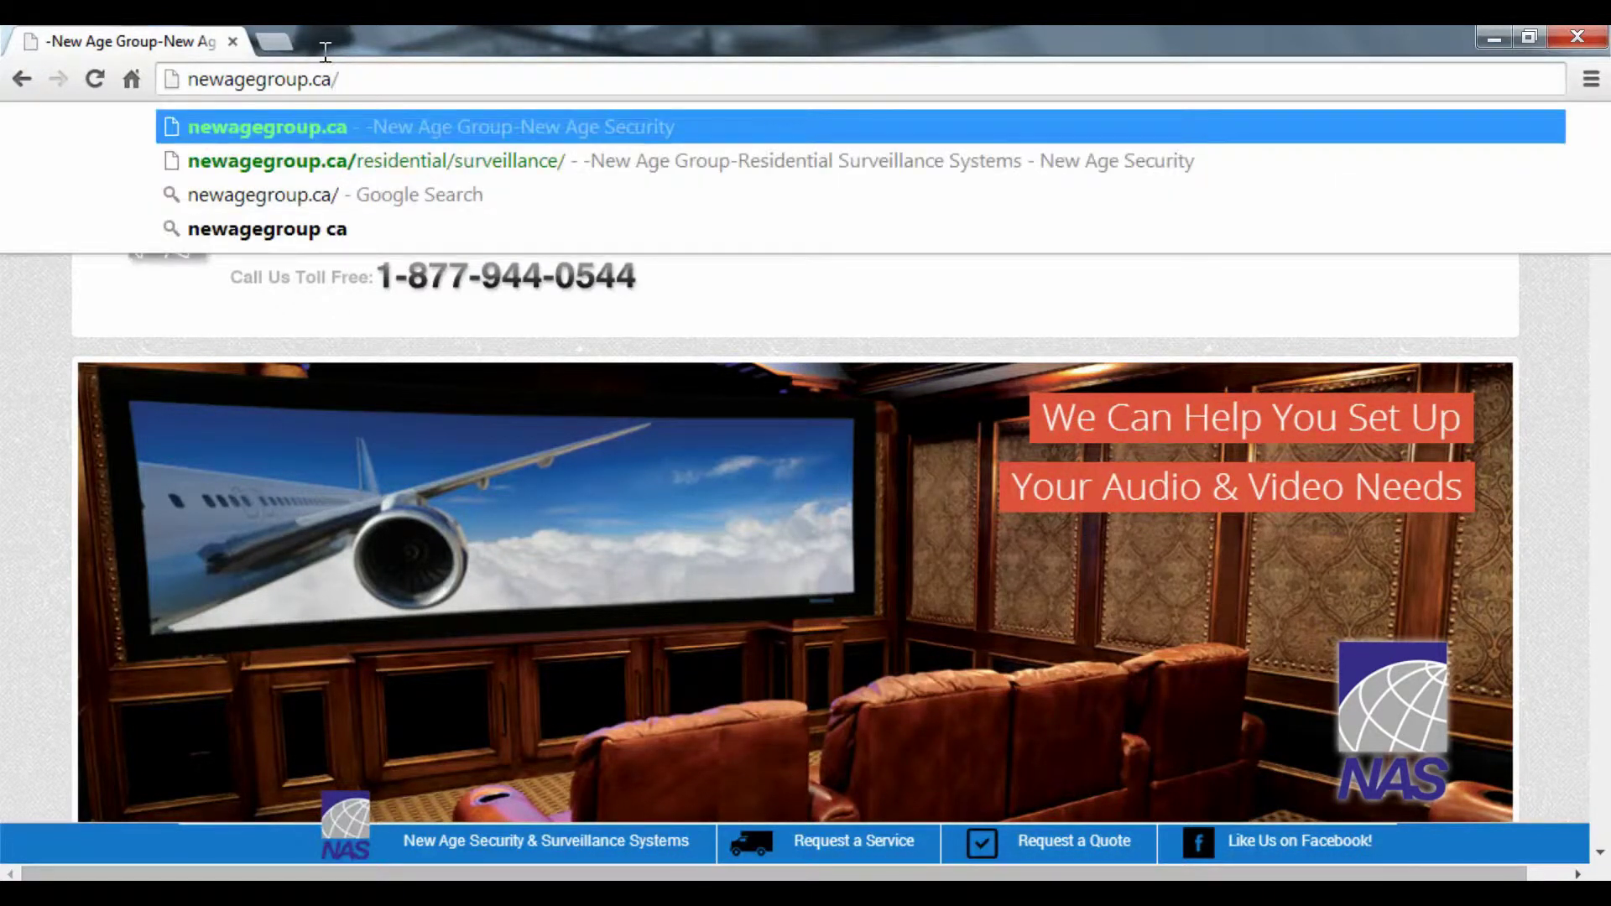
pyautogui.write('ums')
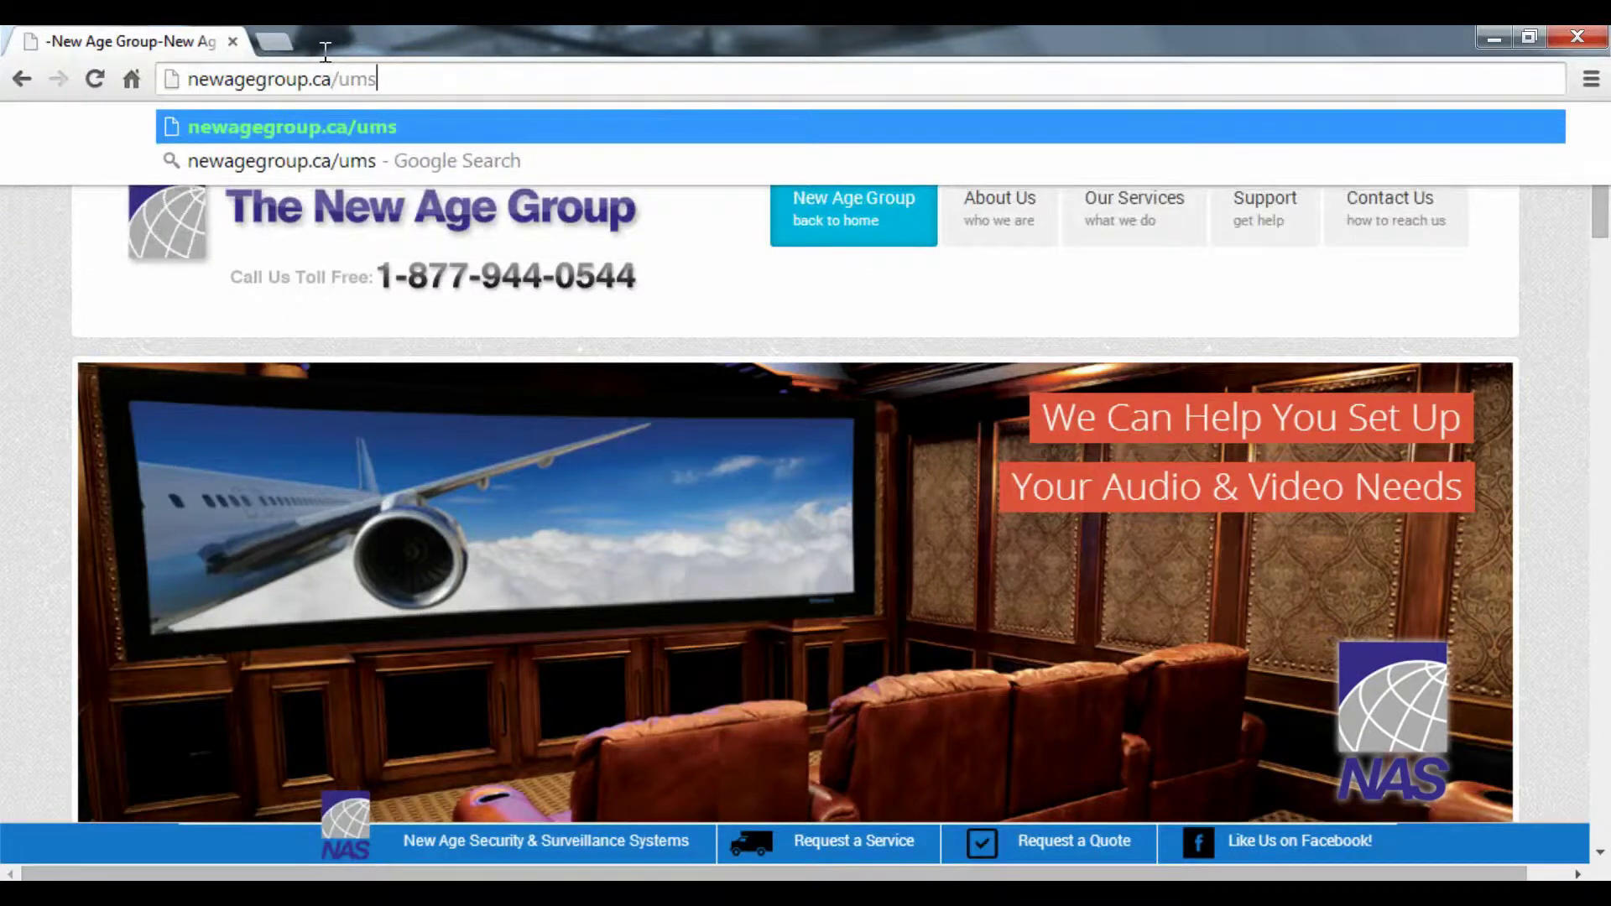
pyautogui.write('_pro')
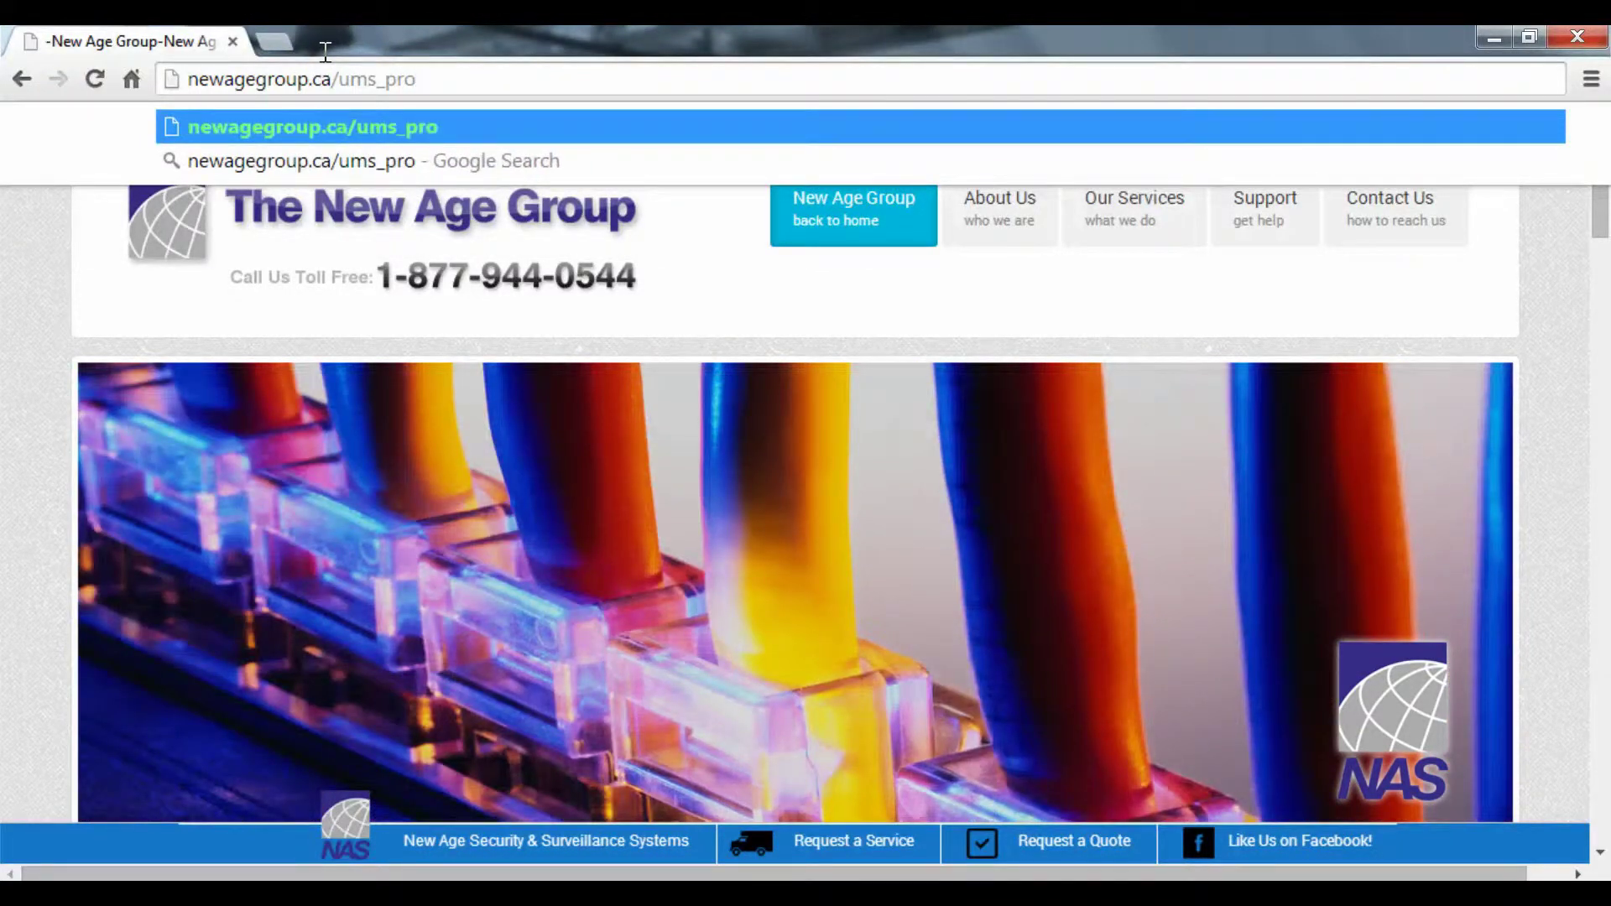
pyautogui.write('.zi[')
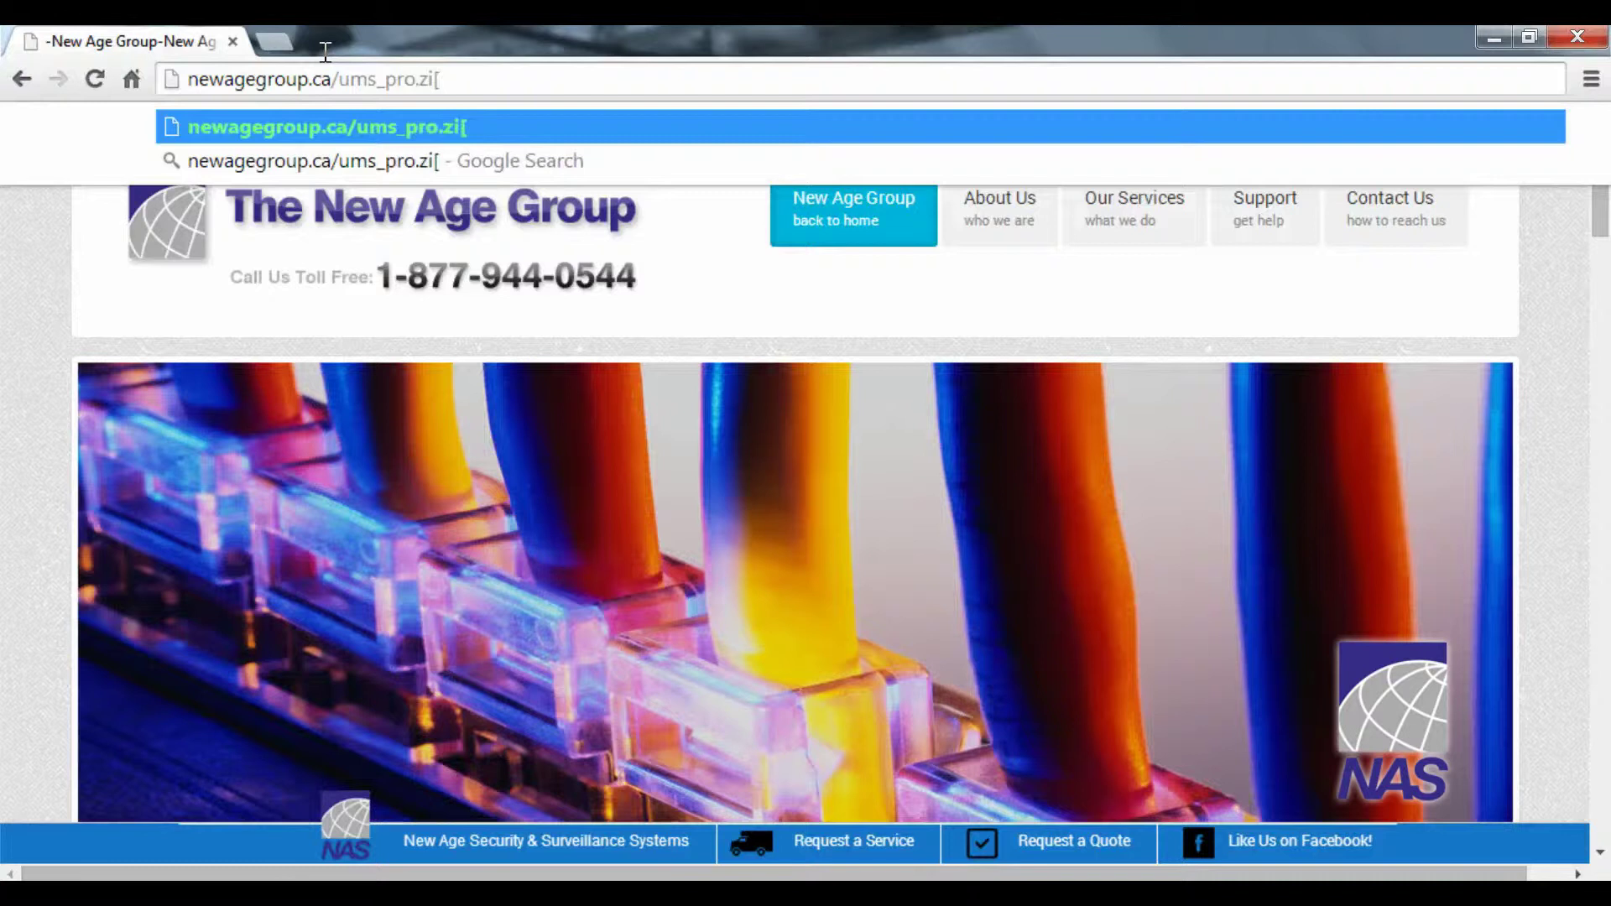
pyautogui.press('BackSpace')
pyautogui.write('p')
pyautogui.press('Return')
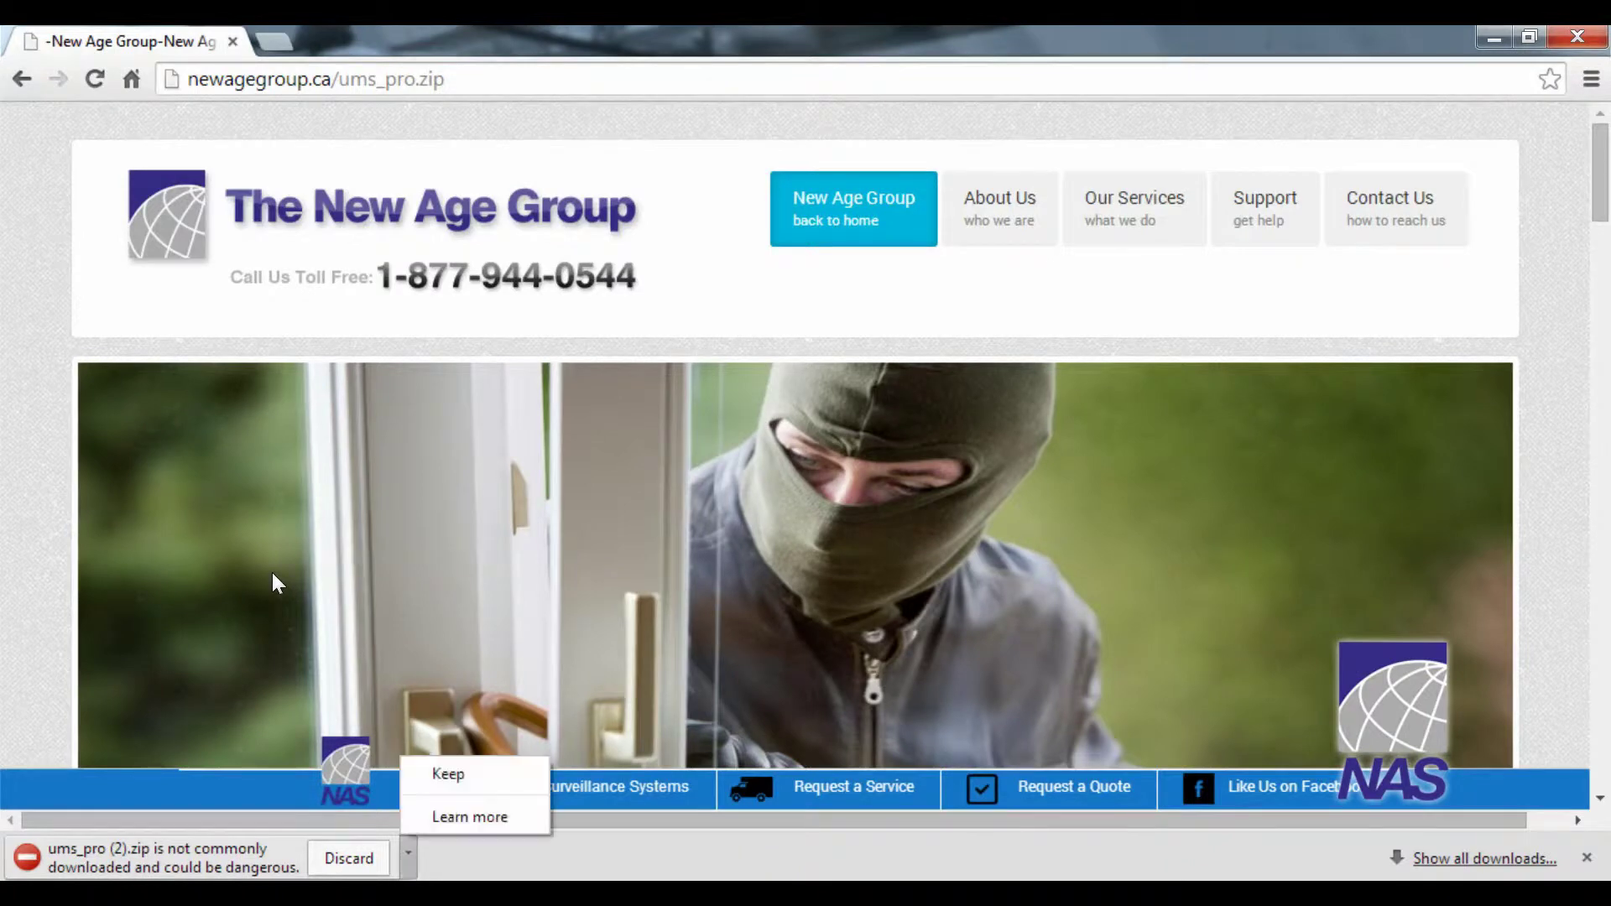
# Keep the flagged download and select the umspro_1.0.3.0_130509 installer inside the zip
pyautogui.press('Return')
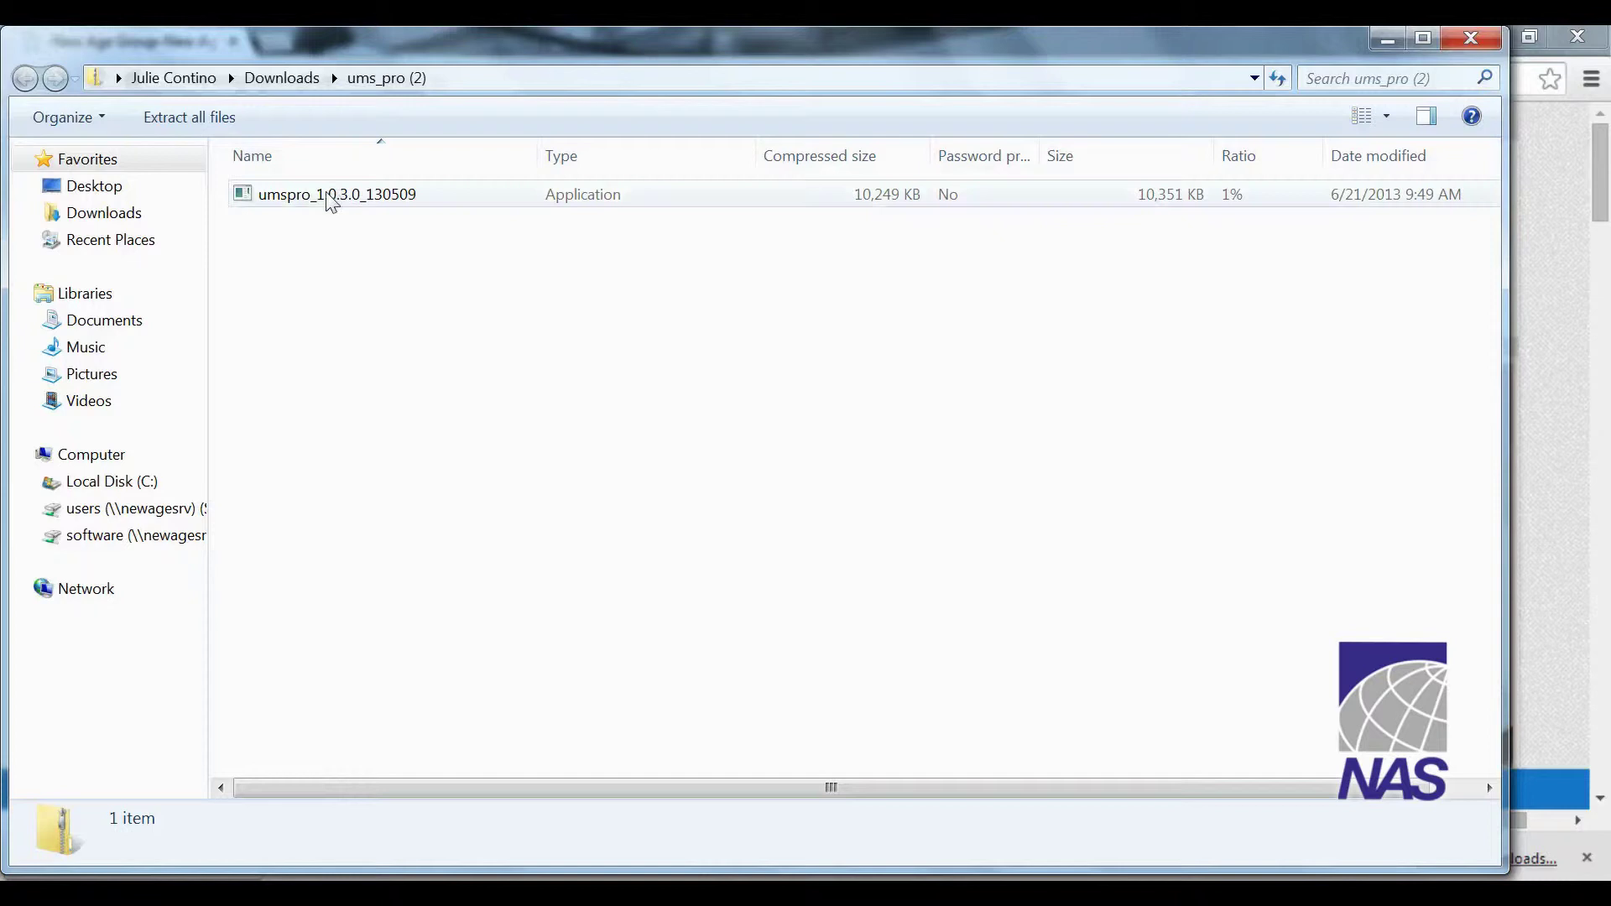
pyautogui.click(329, 197)
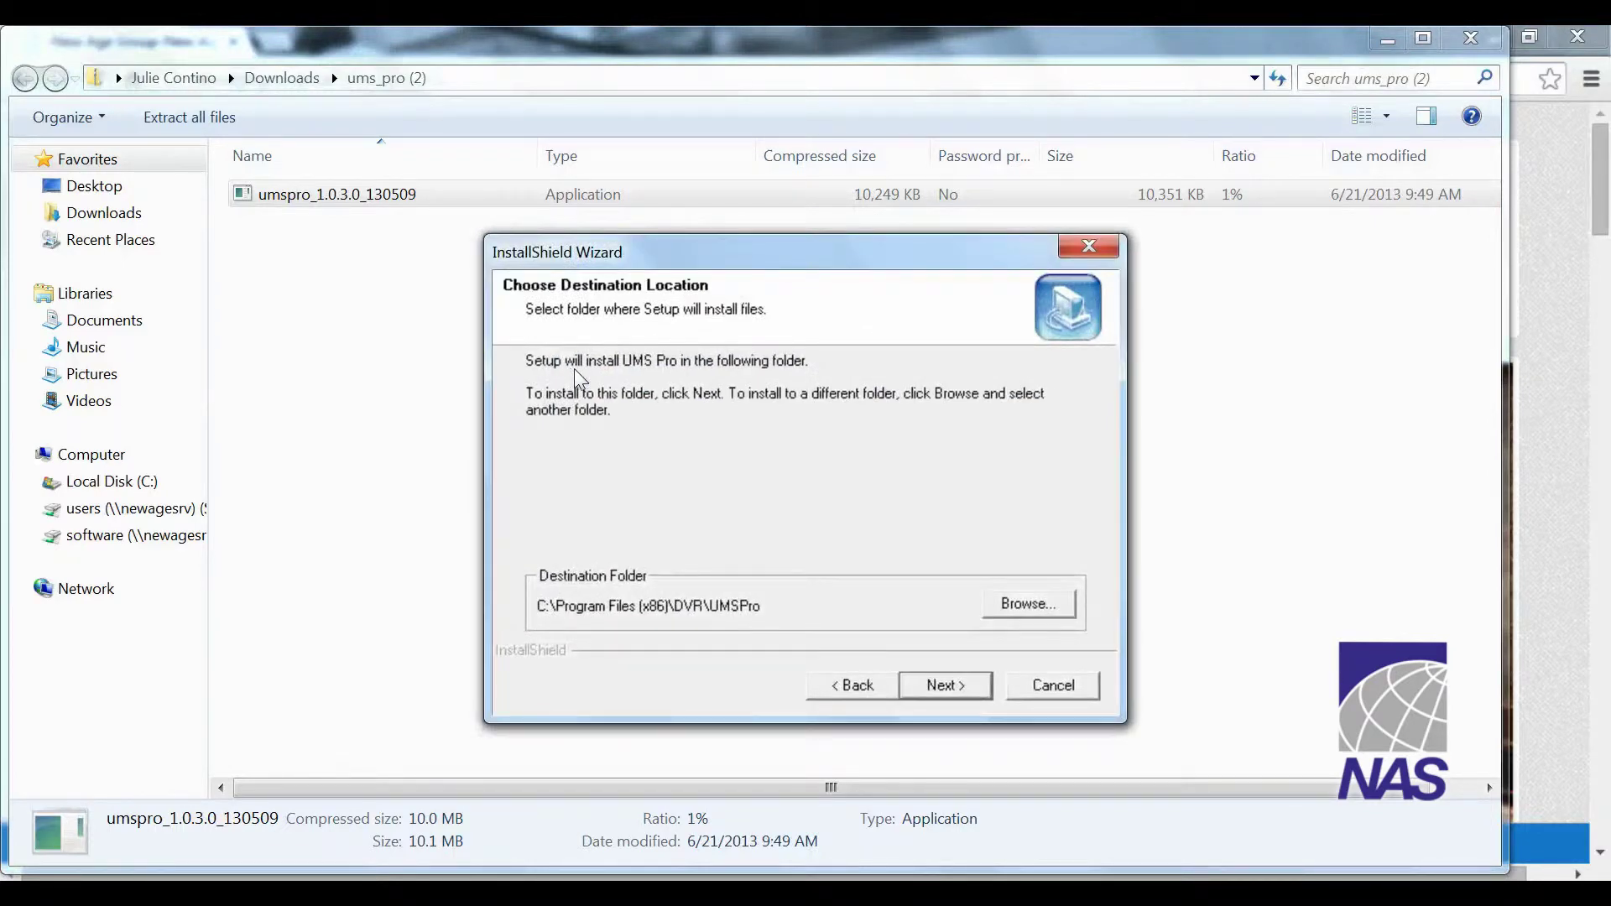
# Accept the default C:\Program Files (x86)\DVR\UMSPro destination and continue the installation
pyautogui.click(948, 685)
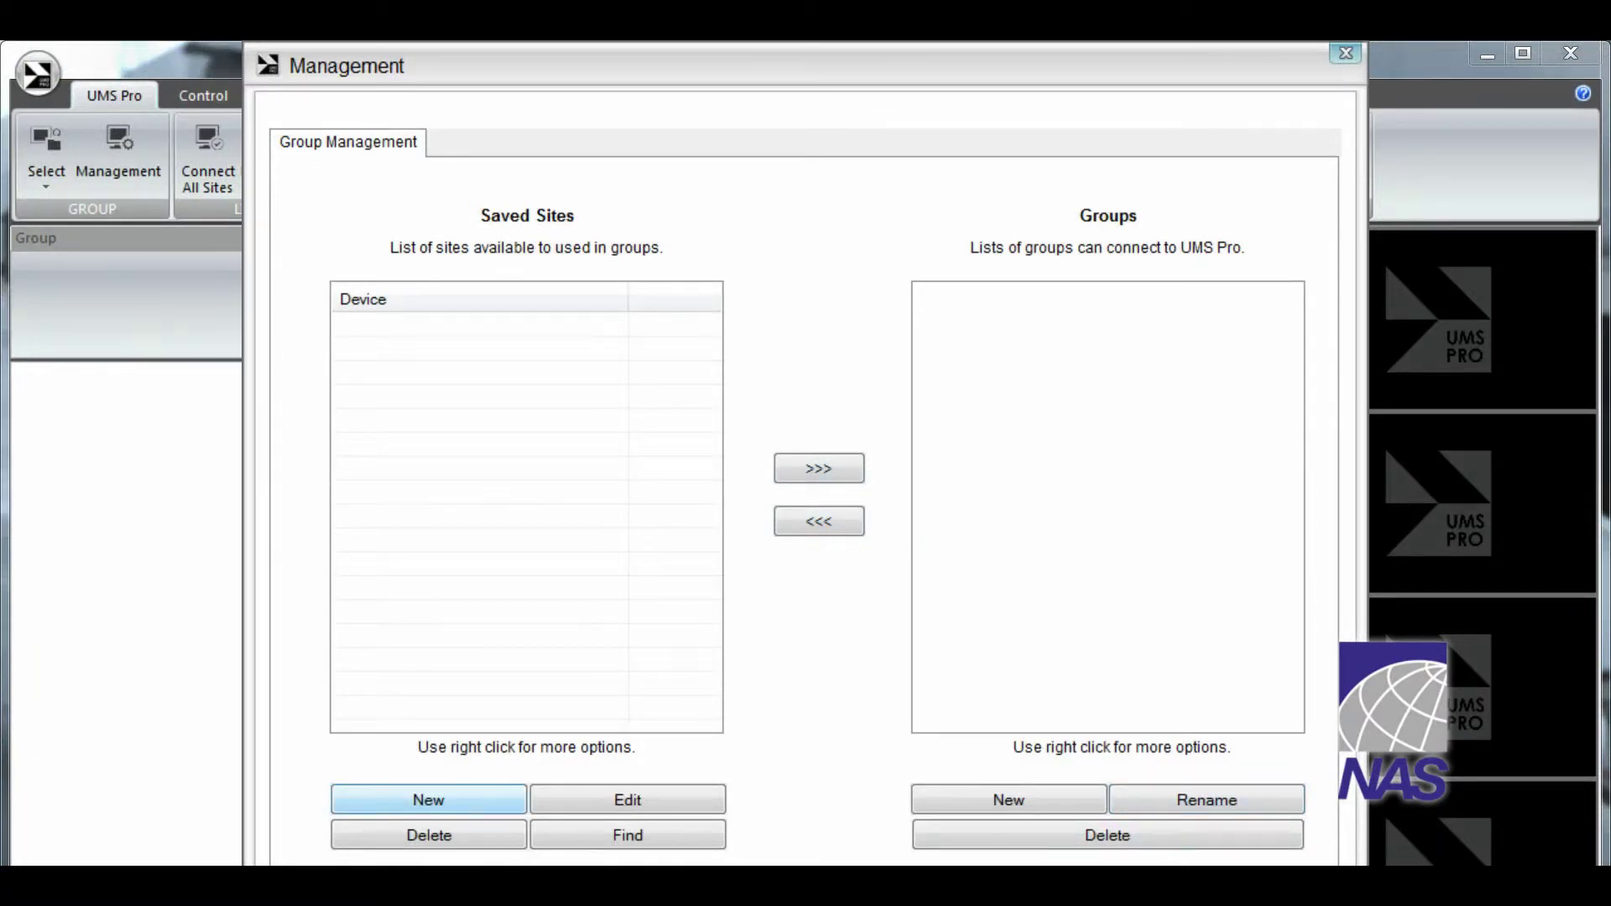
# Start a new saved site named Home with address demoinstallation.dyndns.org
pyautogui.click(428, 799)
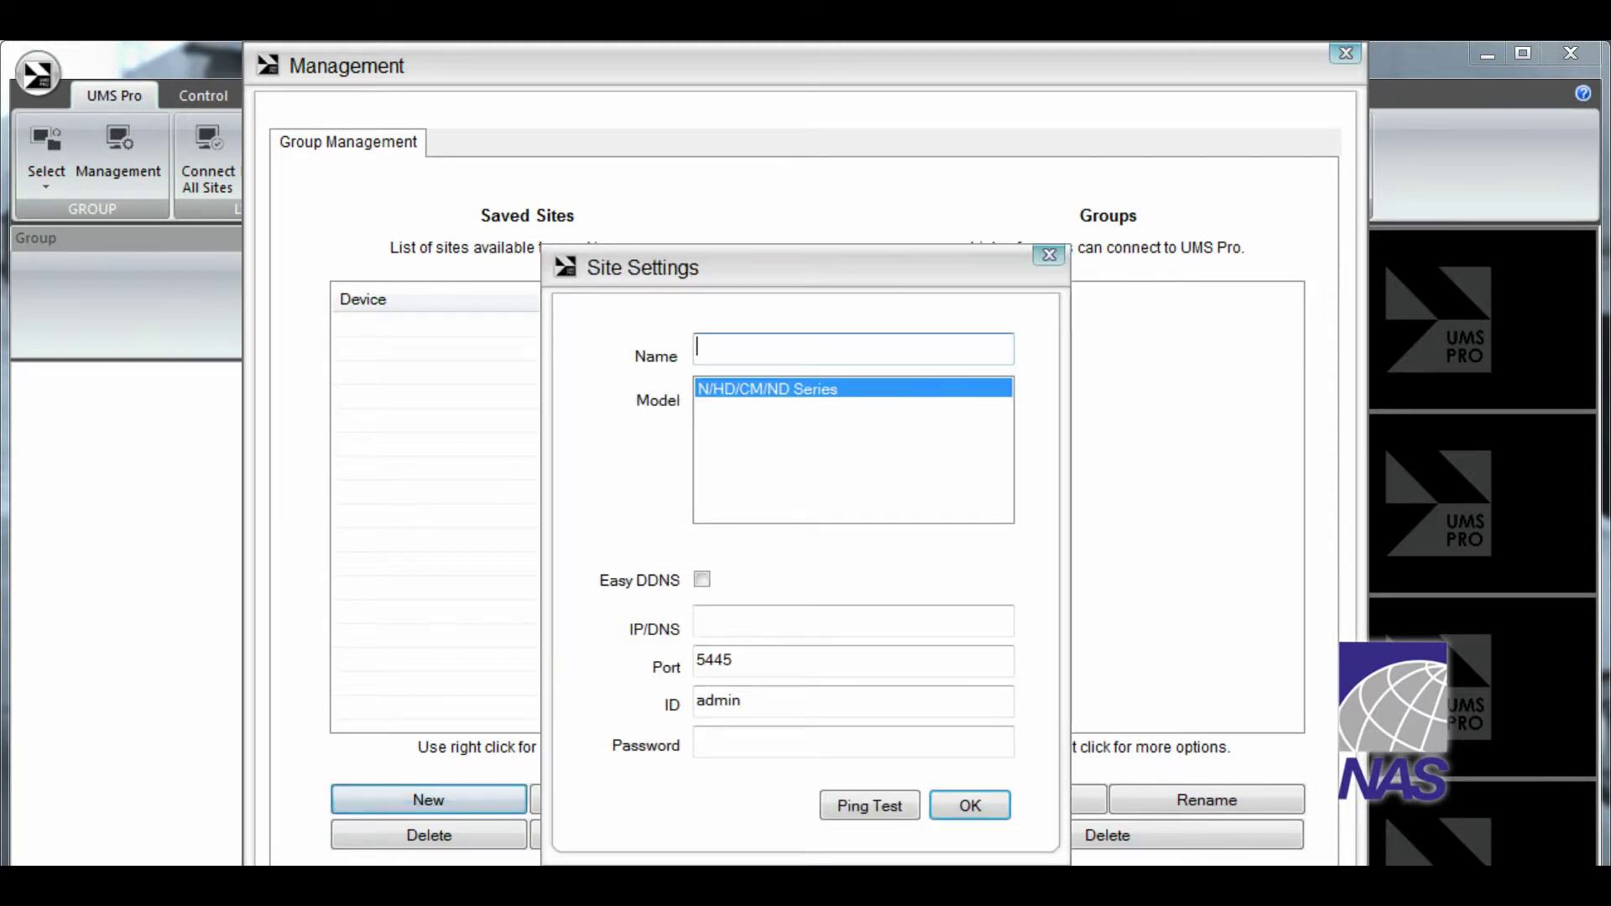
pyautogui.write('Hime')
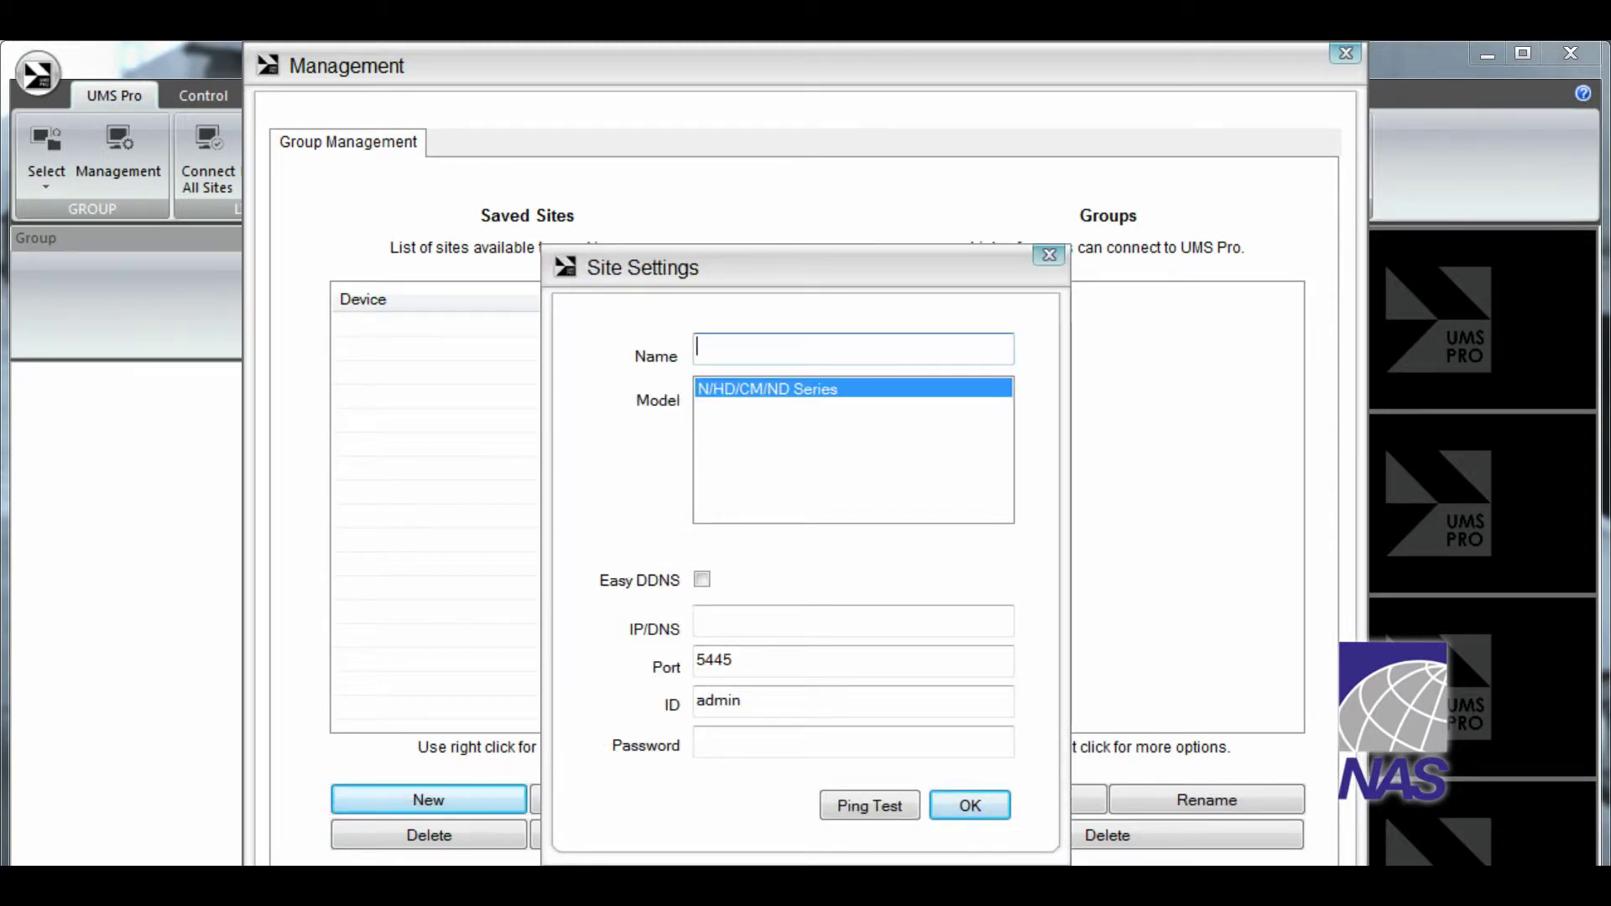
pyautogui.press('BackSpace')
pyautogui.press('BackSpace')
pyautogui.press('BackSpace')
pyautogui.write('ome')
pyautogui.press('Tab')
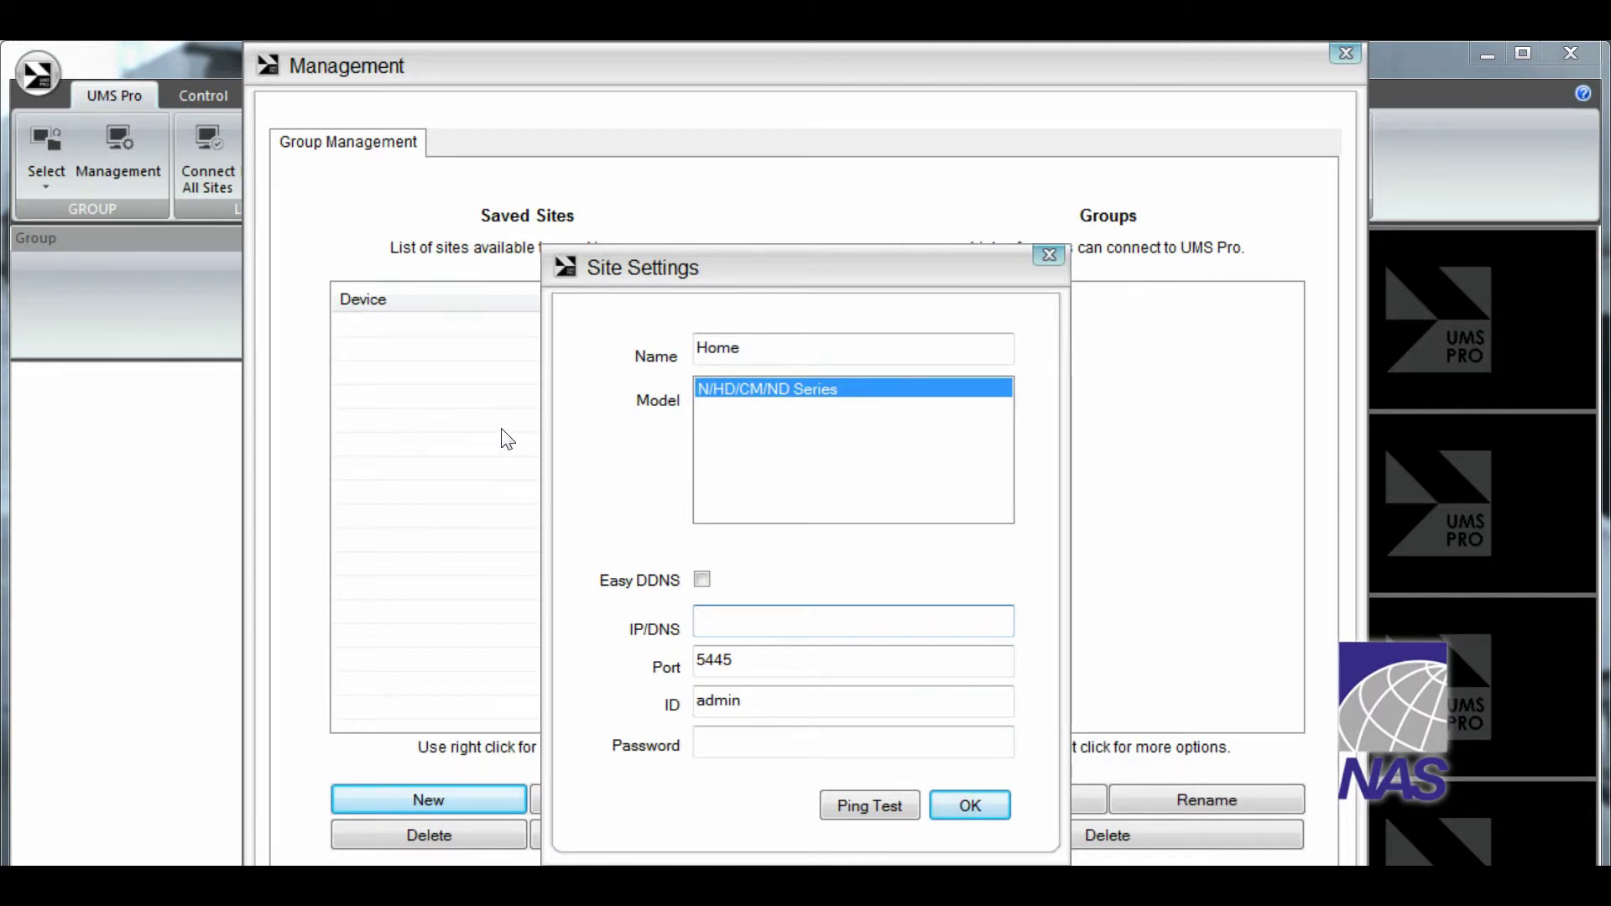
pyautogui.write('demoinstallation.dyn')
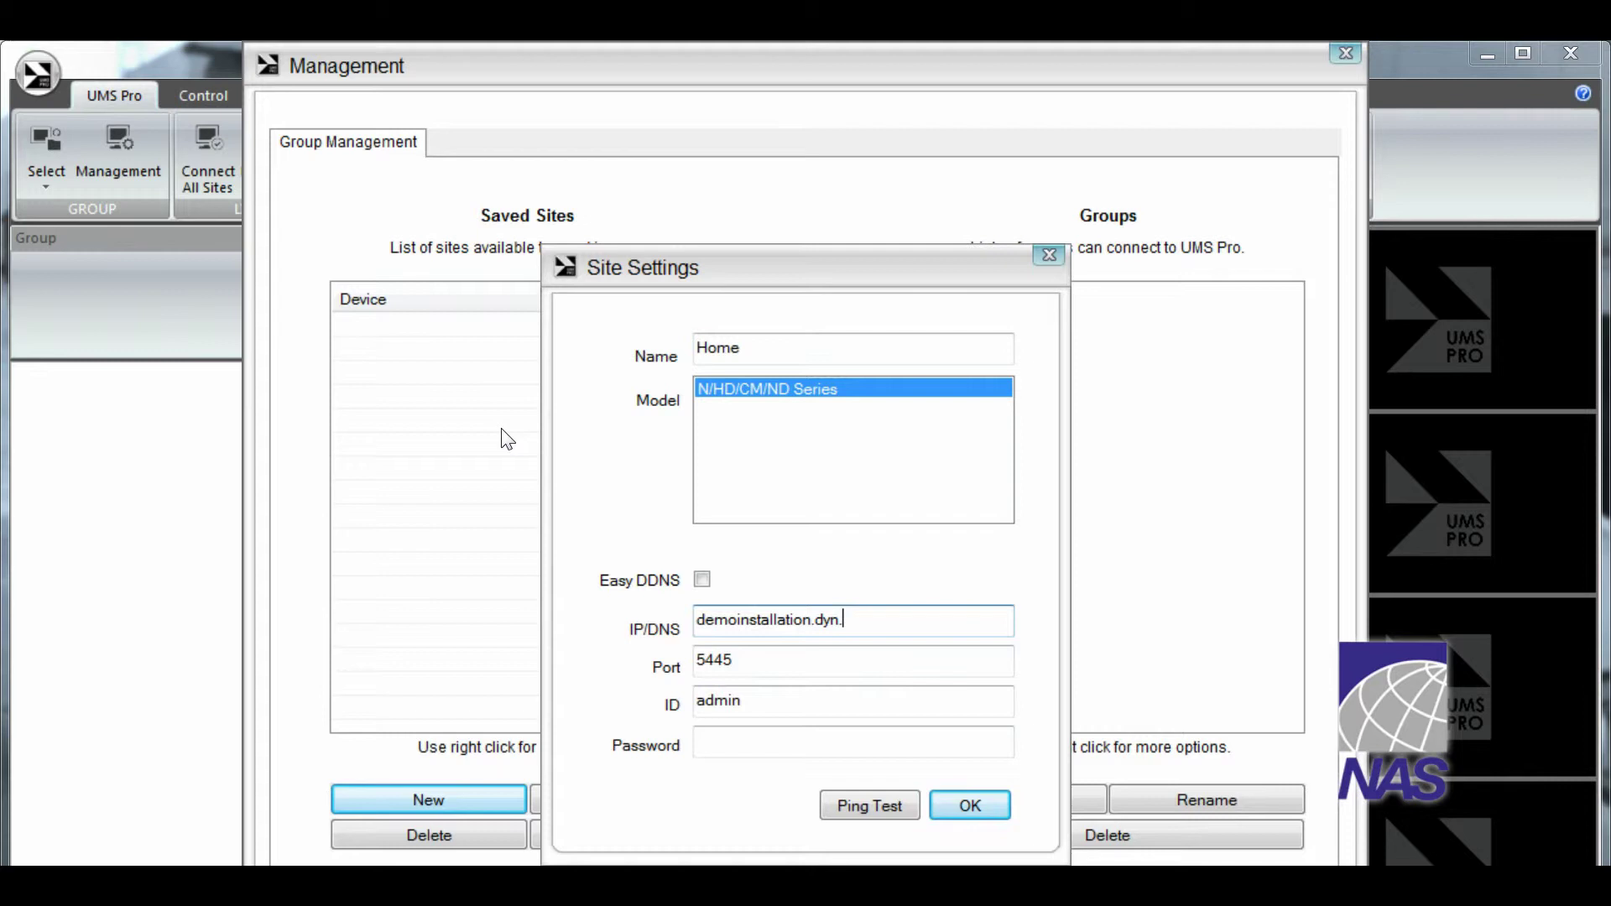
pyautogui.write('dns.co')
pyautogui.press('BackSpace')
pyautogui.press('BackSpace')
pyautogui.write('org')
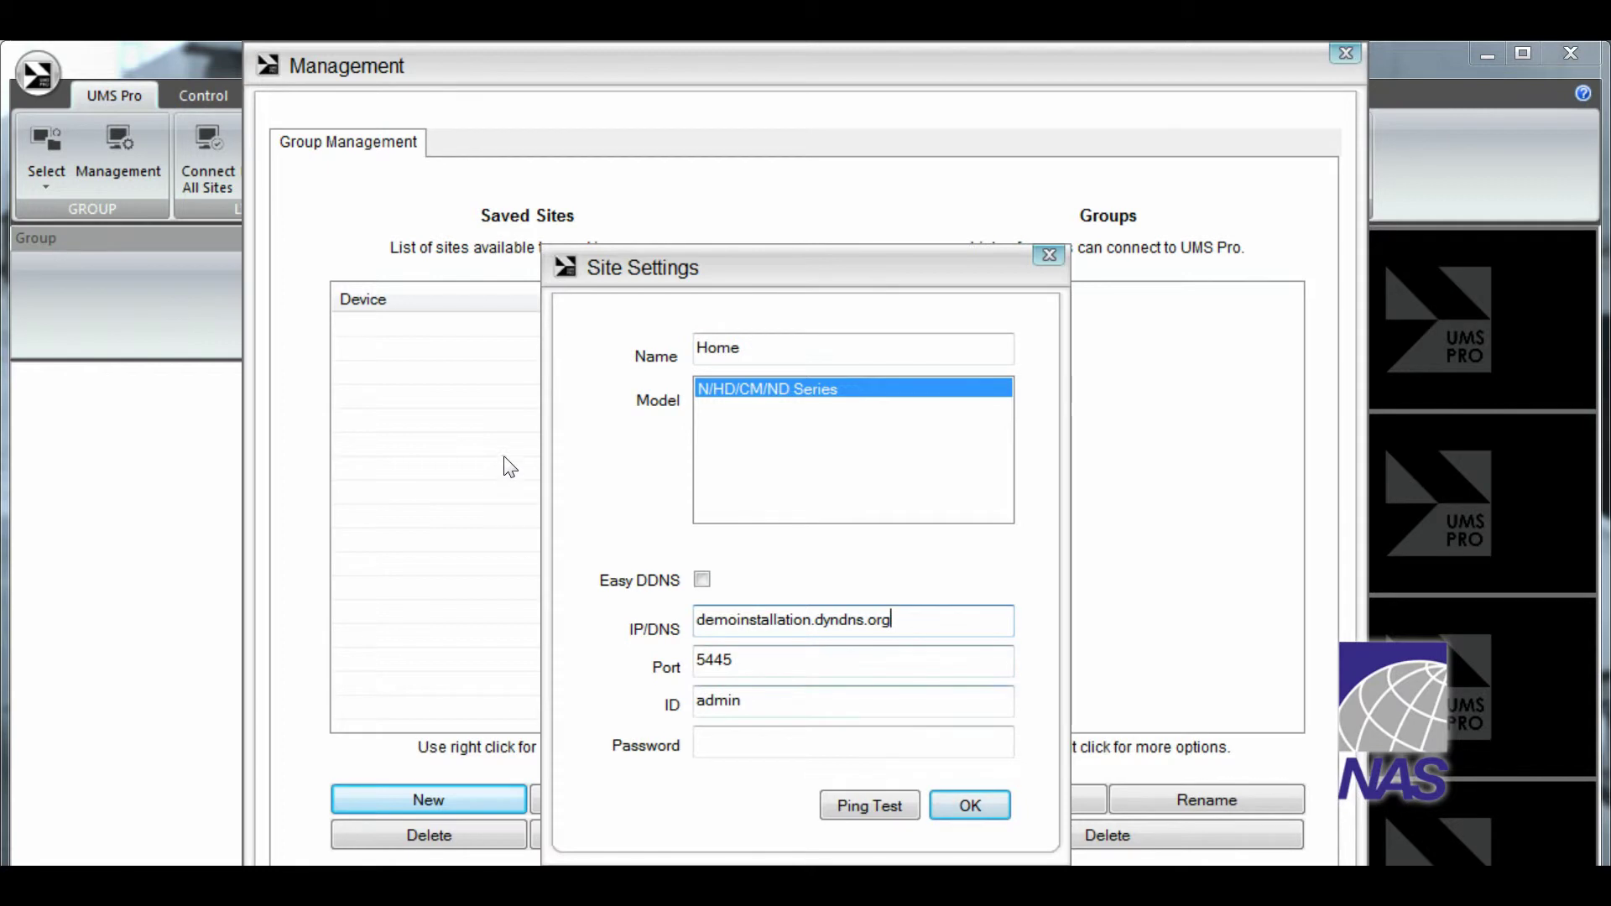
# Set port 9031, enter the login ID and password, ping-test the address, and save
pyautogui.press('Tab')
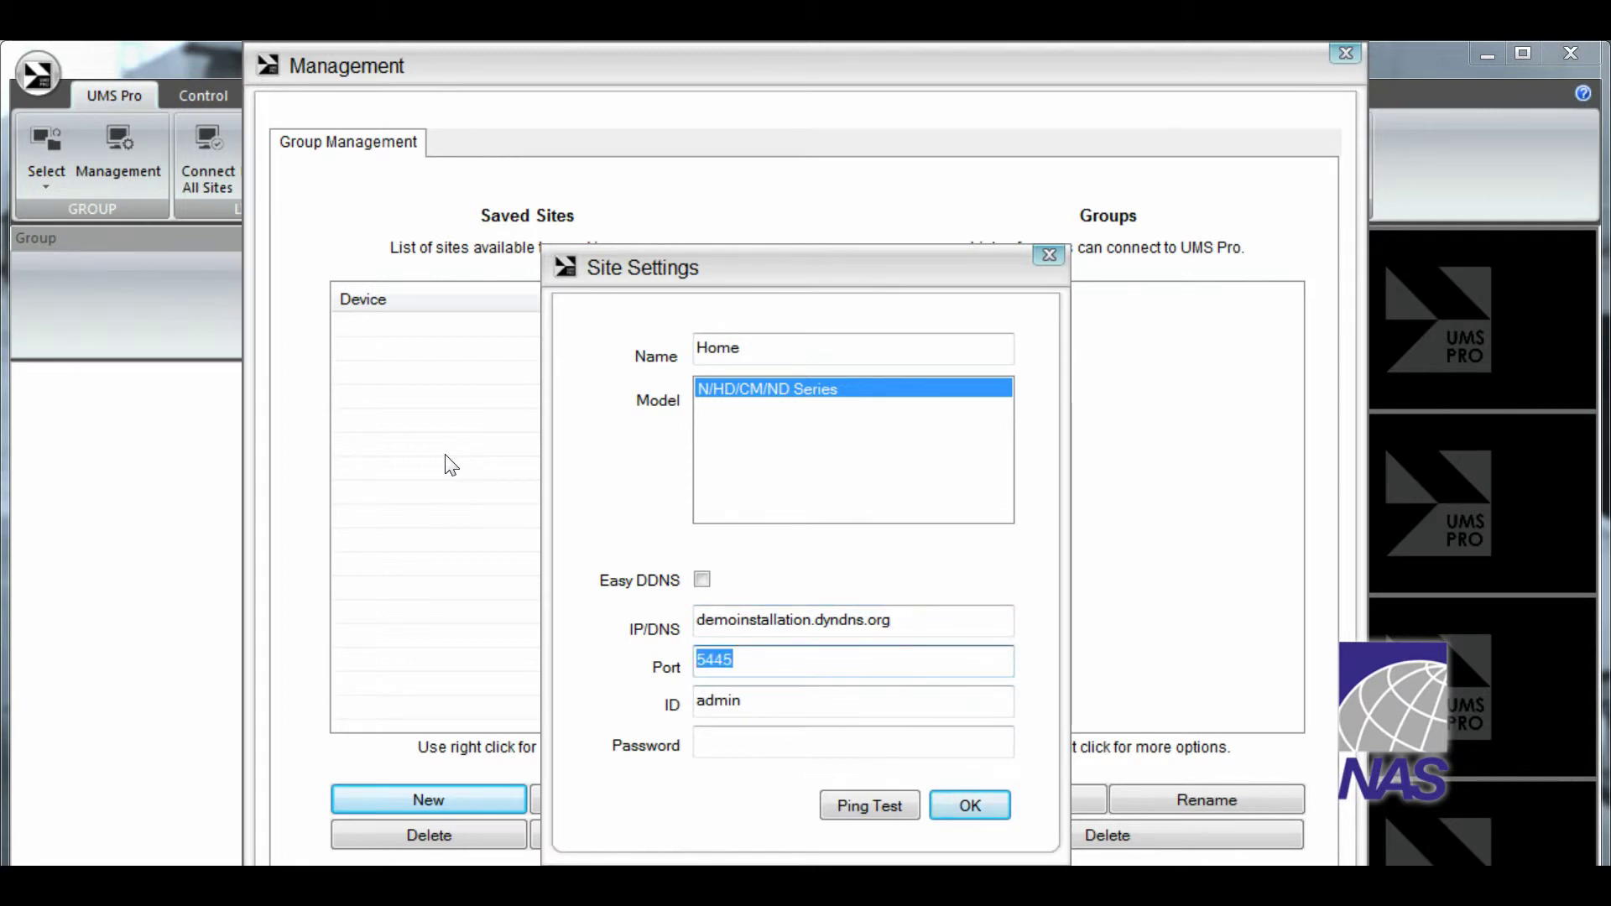
pyautogui.write('9031')
pyautogui.press('Tab')
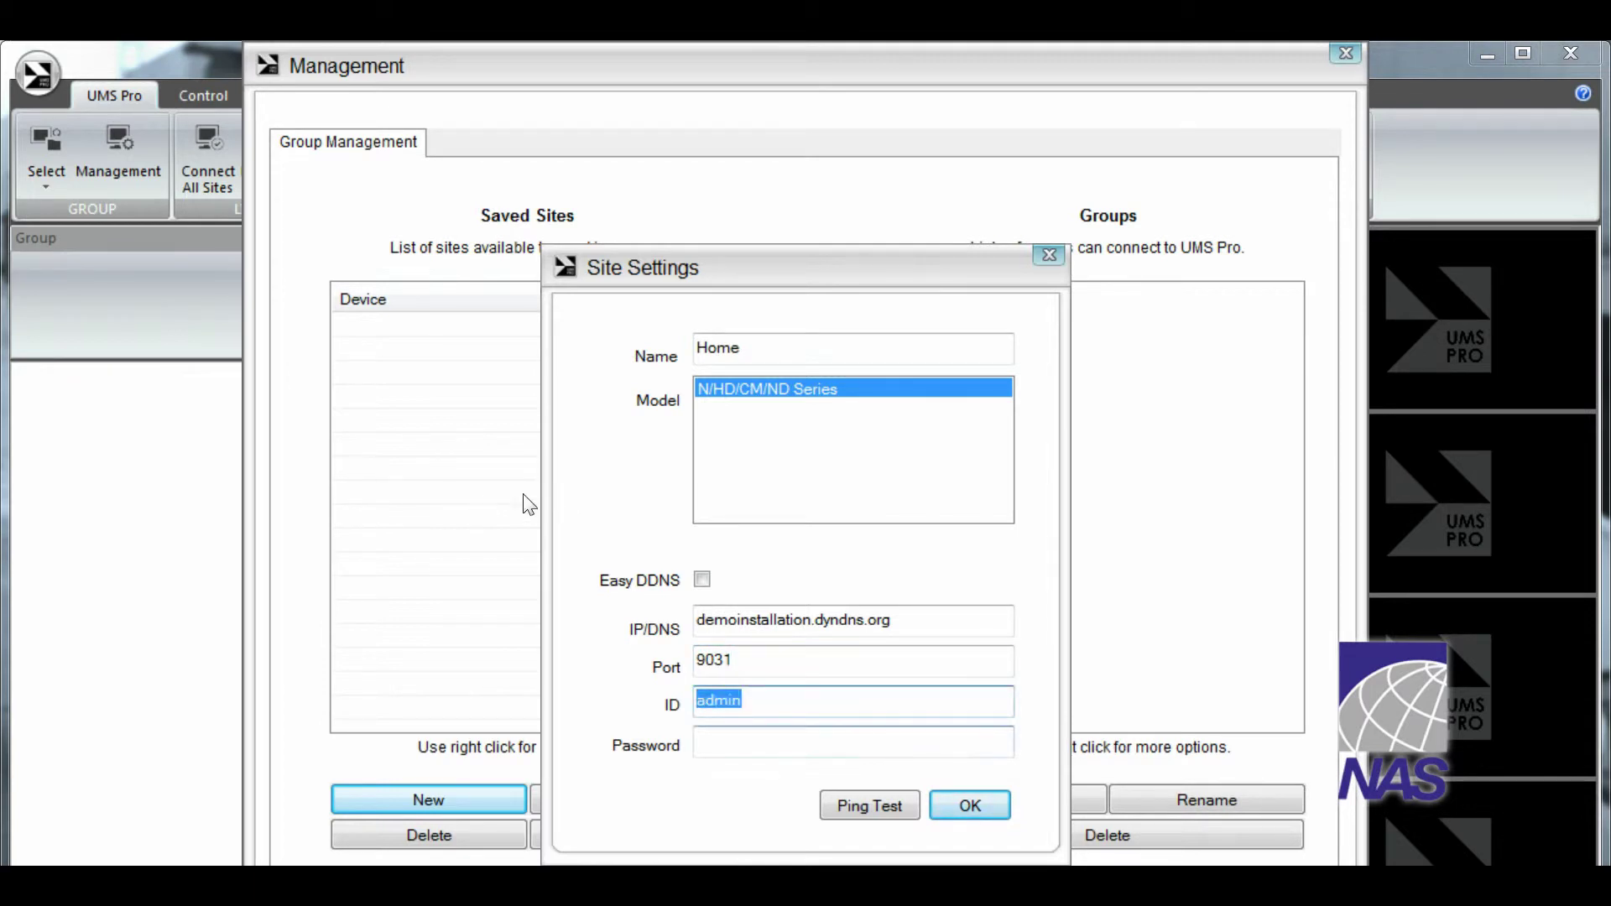
pyautogui.write('demo')
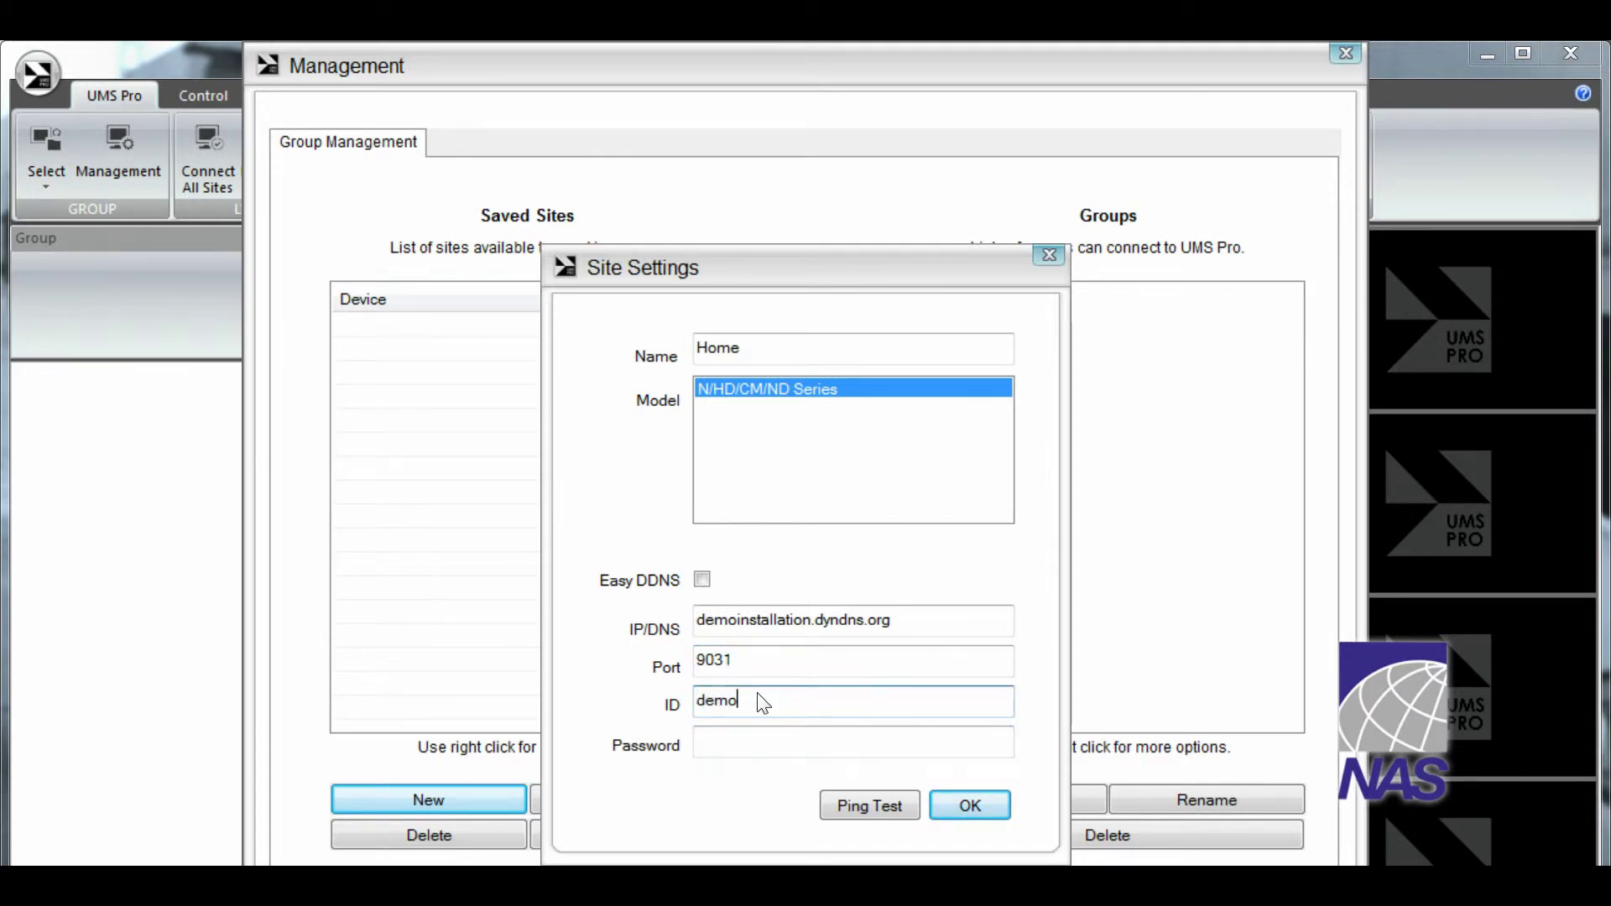
pyautogui.press('Tab')
pyautogui.write('demo')
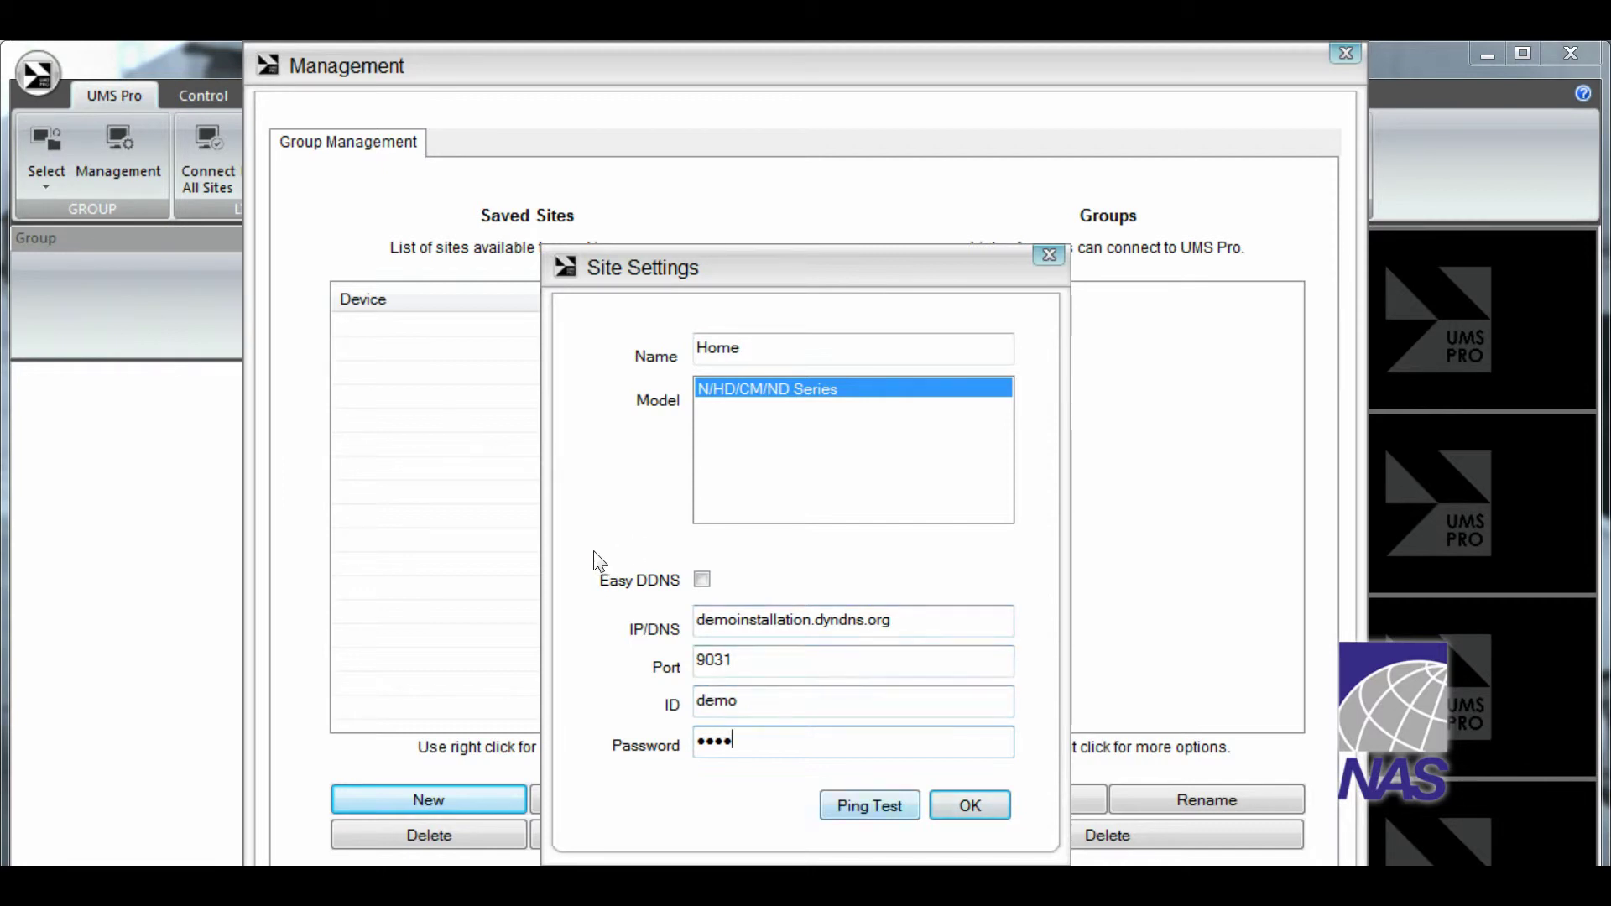
pyautogui.click(880, 801)
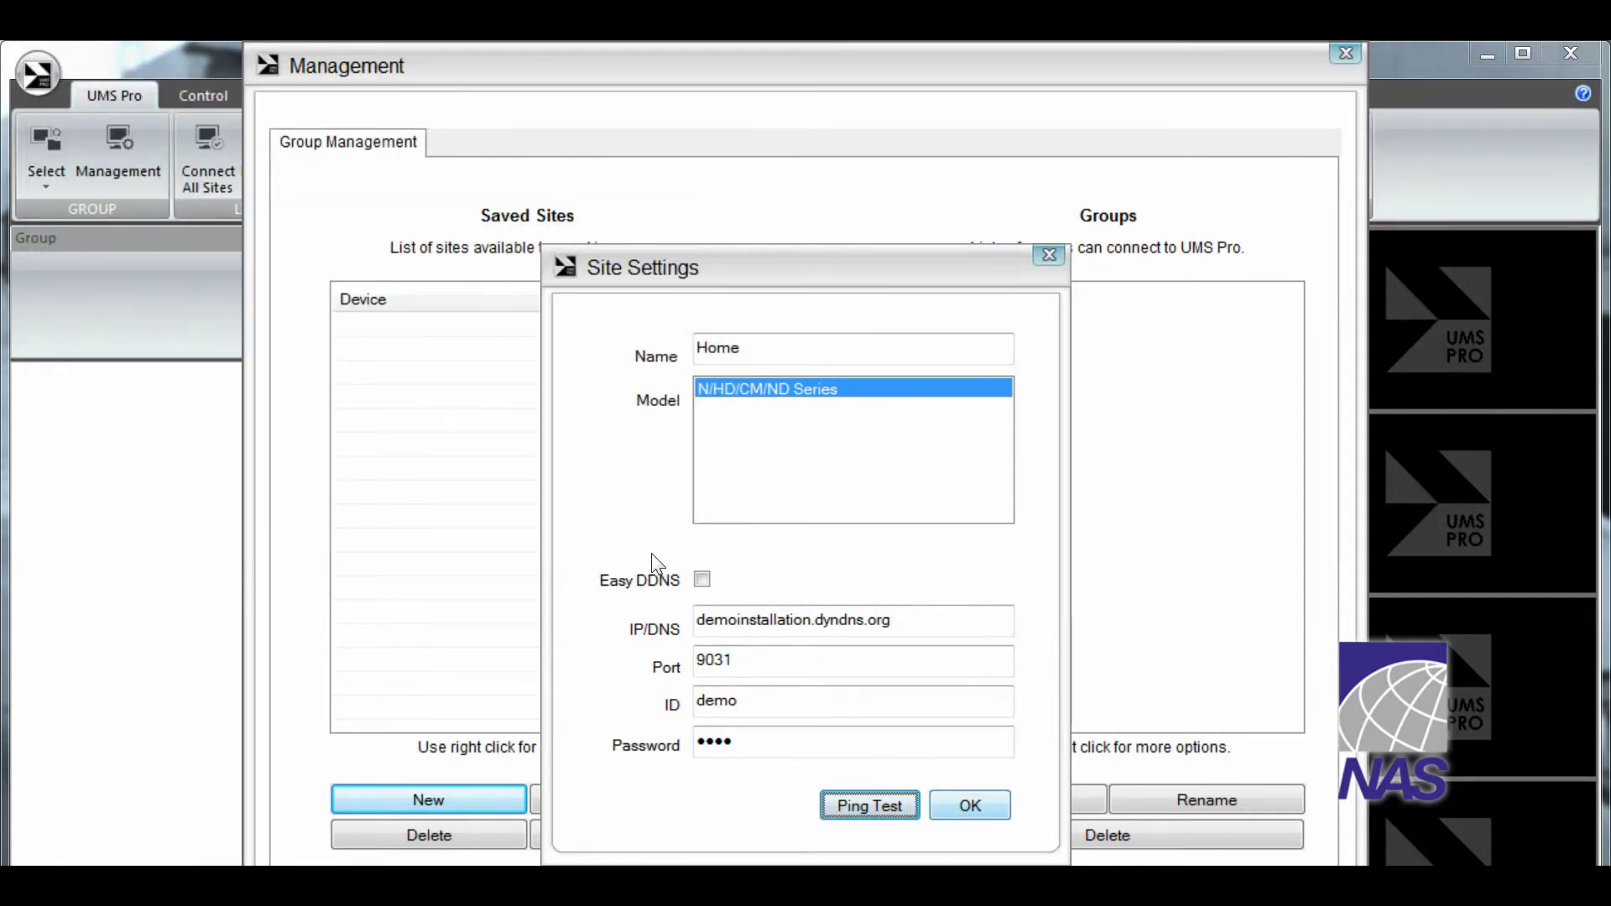
pyautogui.press('Return')
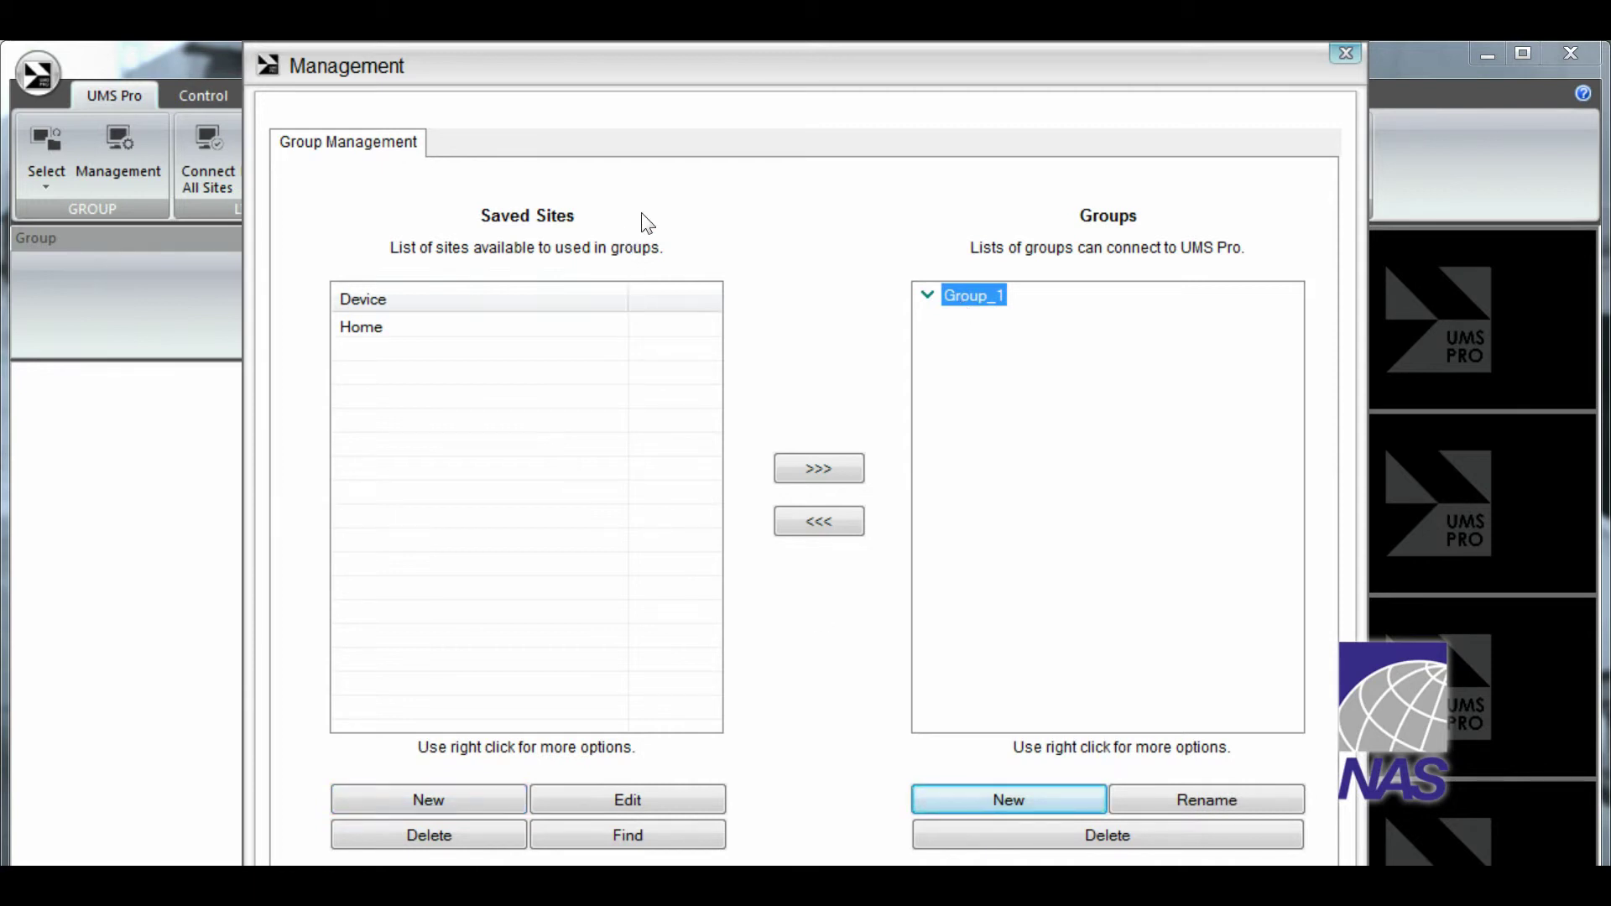
# Rename Group_1 to Home and add the Home site to it
pyautogui.hotkey('shift', 'F10')
pyautogui.press('Down')
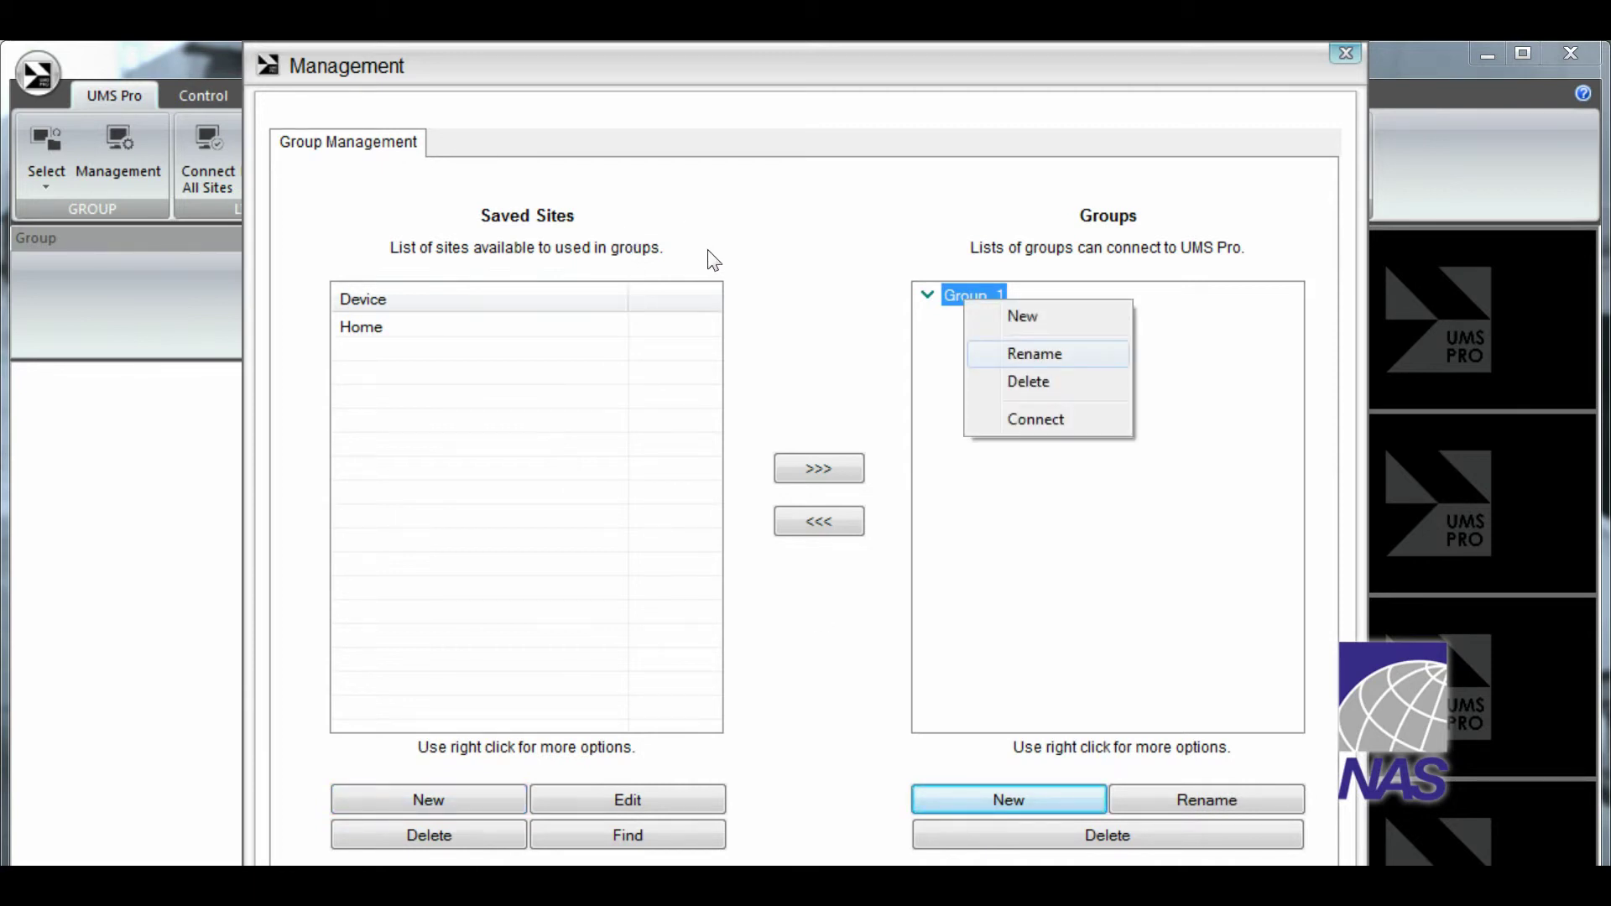
pyautogui.press('Return')
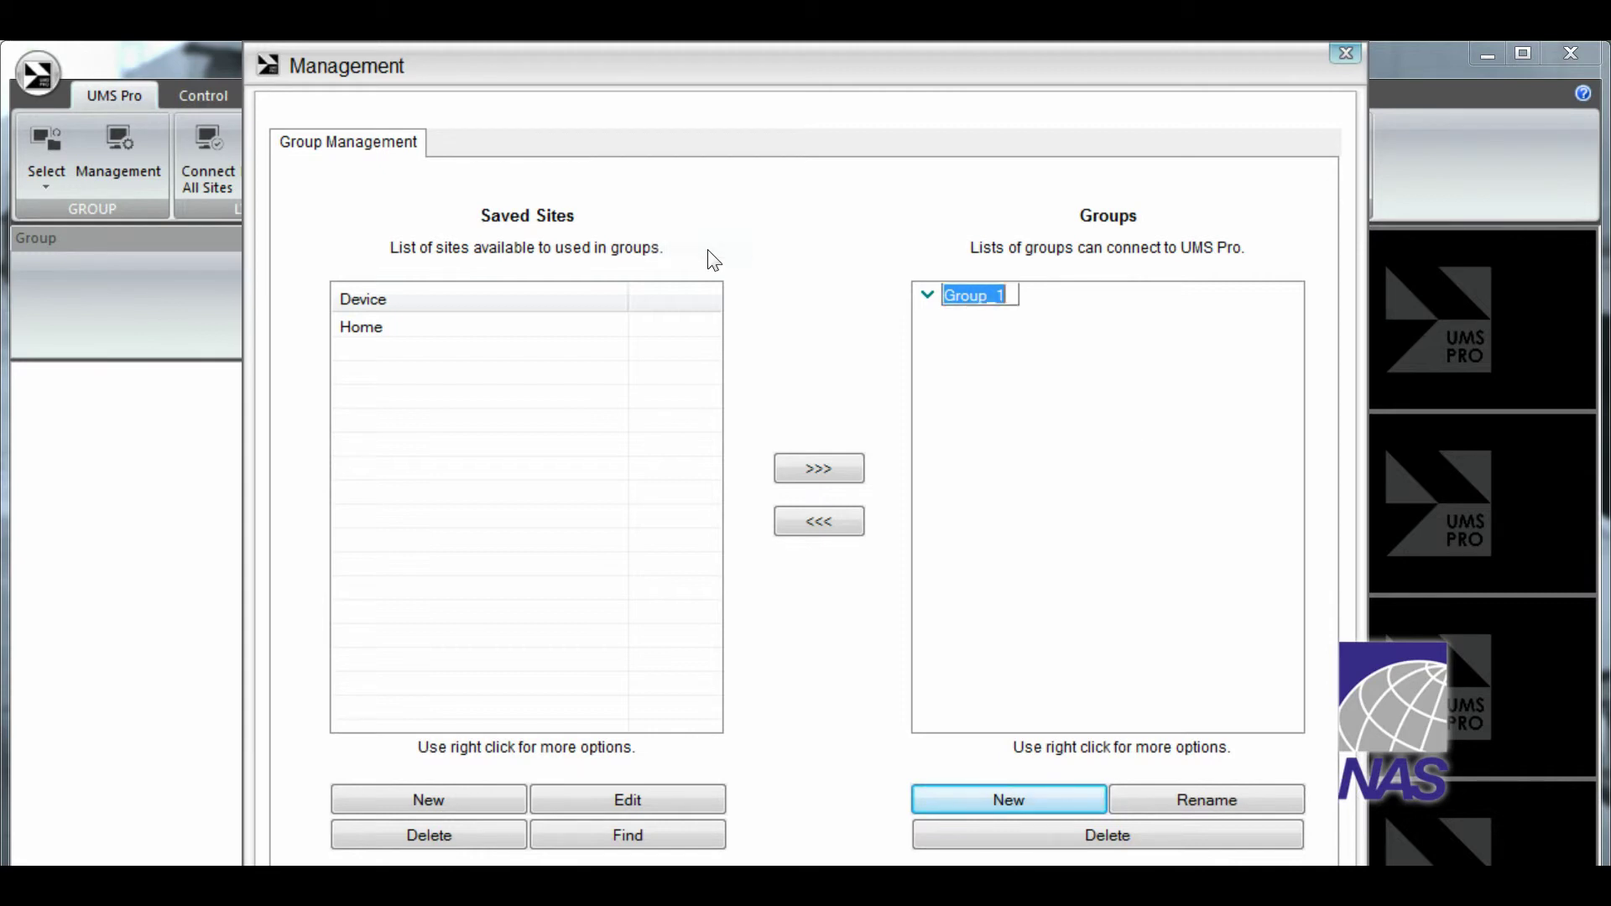
pyautogui.write('H')
pyautogui.write('ome')
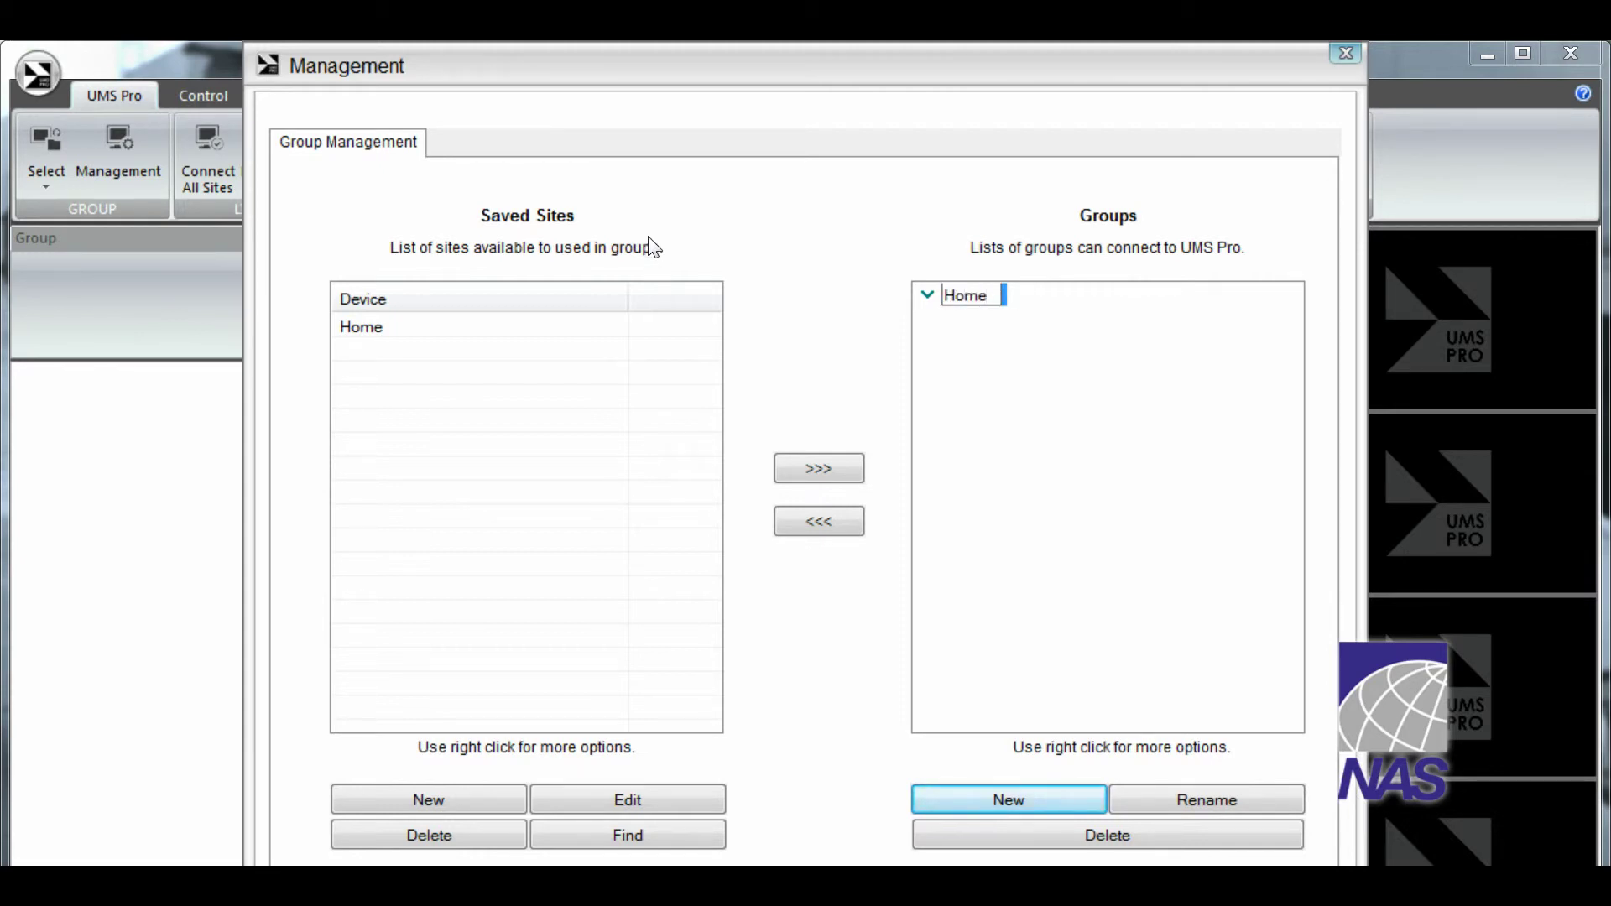
pyautogui.press('Return')
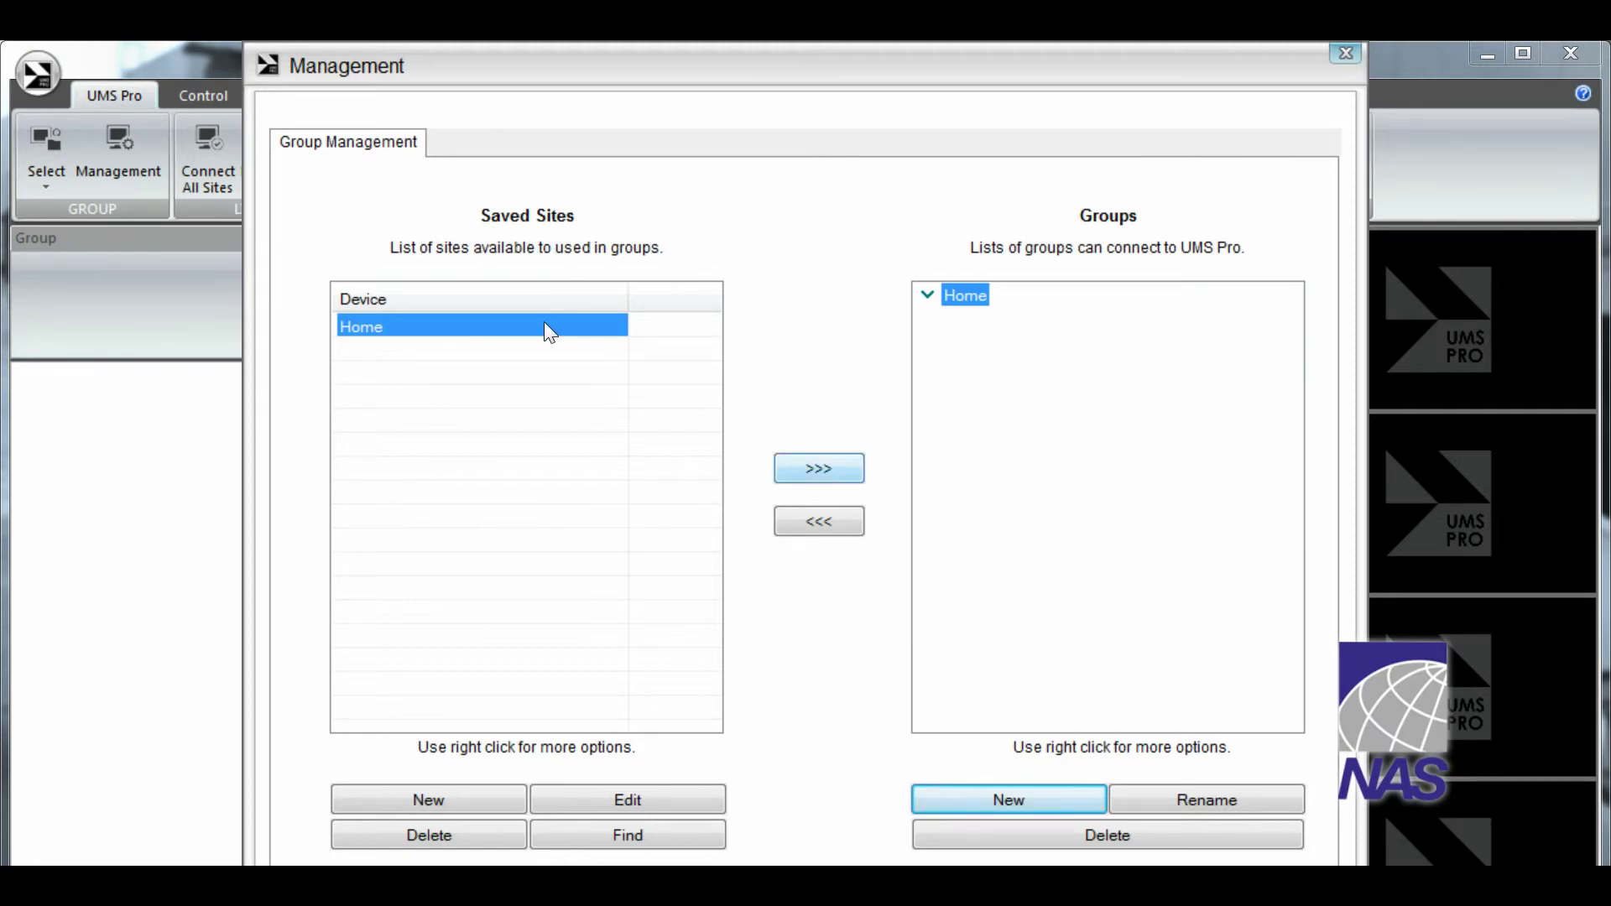
pyautogui.press('Return')
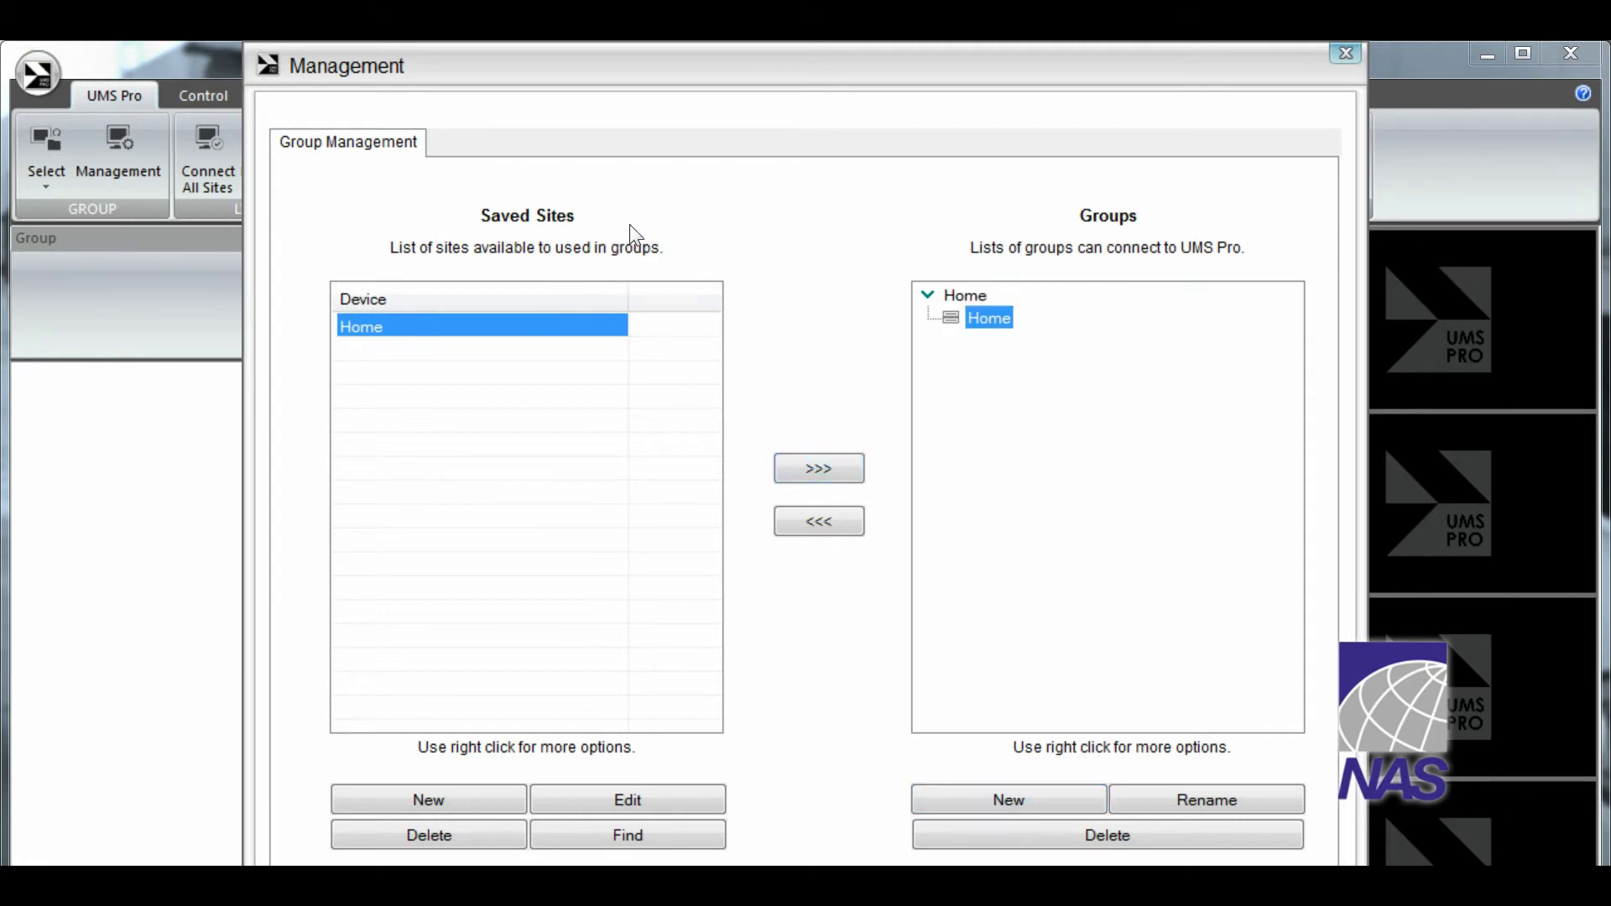
# Select the Home group and choose Connect from its context menu
pyautogui.press('Up')
pyautogui.hotkey('shift', 'F10')
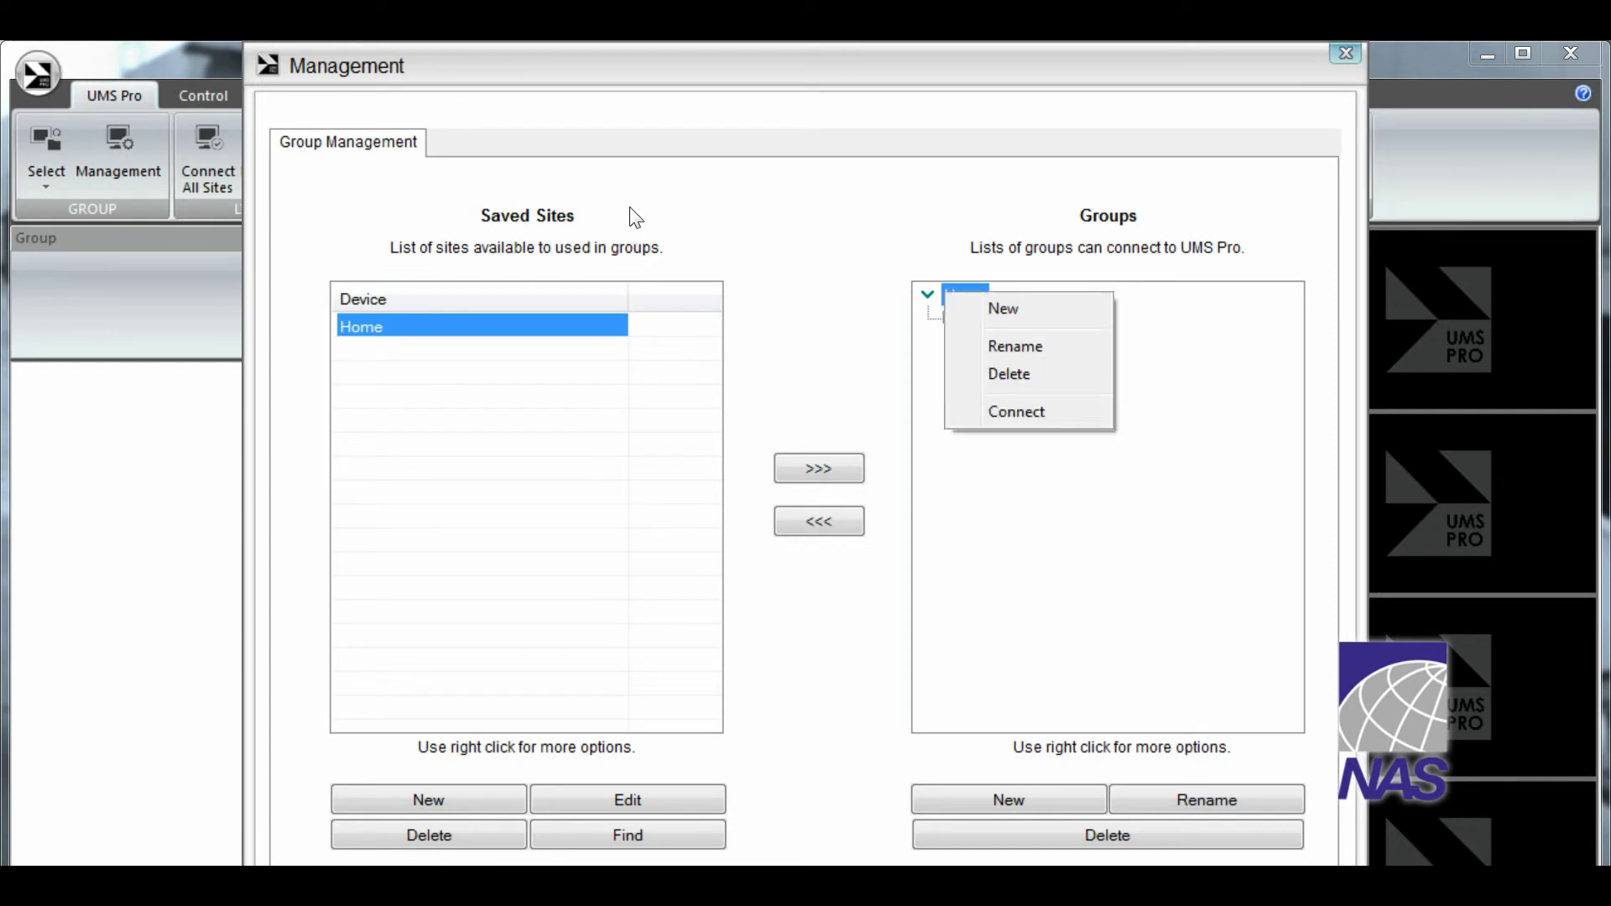
pyautogui.press('Down')
pyautogui.press('Down')
pyautogui.press('Return')
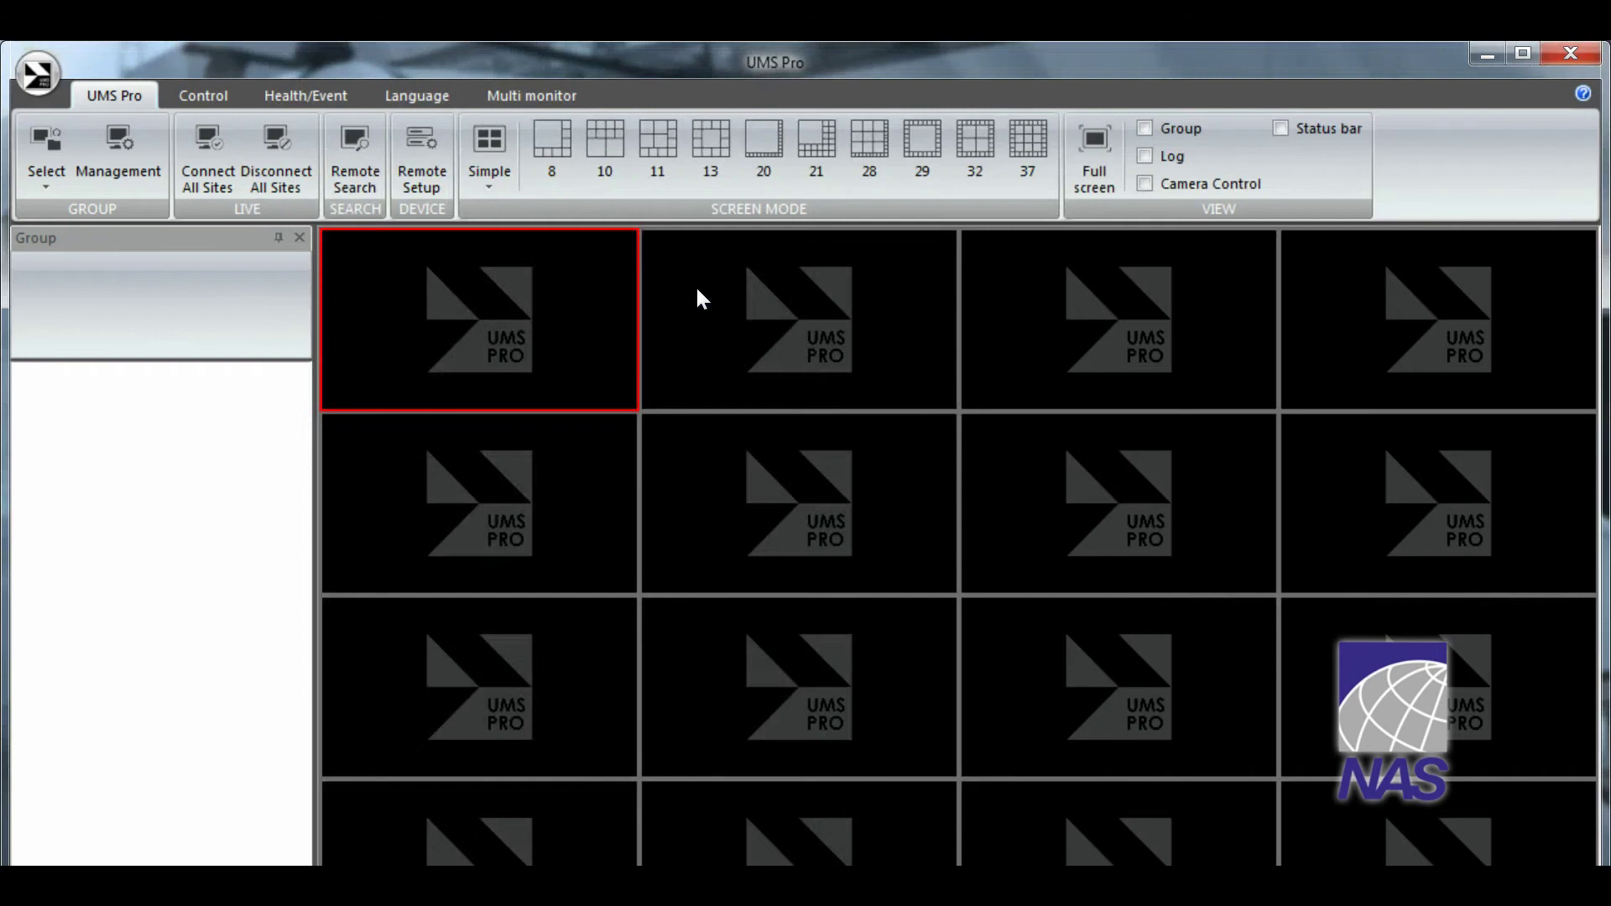